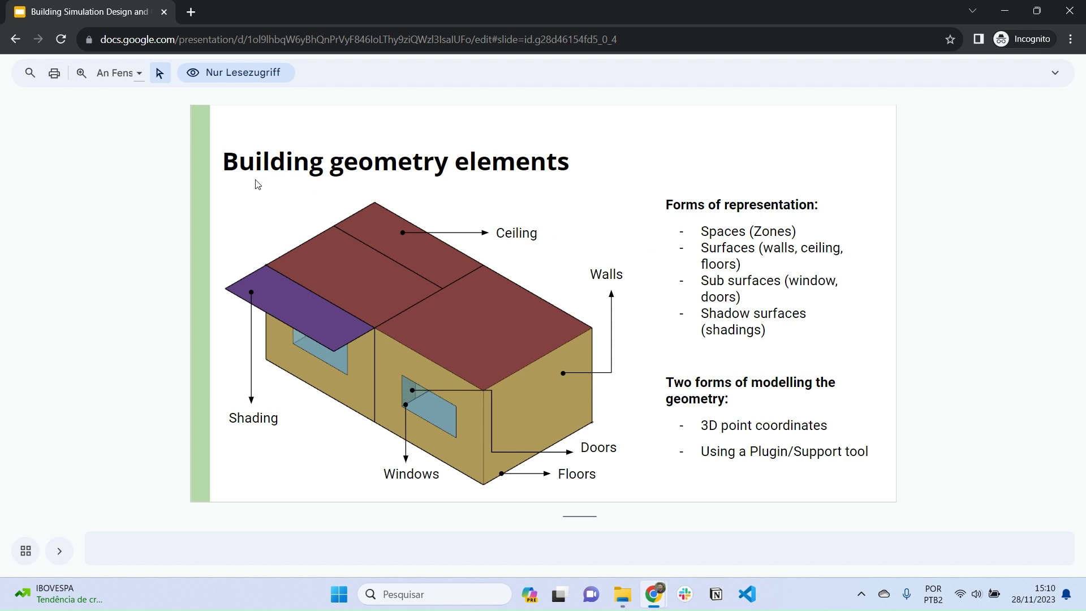
# Highlight the geometry elements title and the Zones, Surfaces and Sub surfaces bullets.
pyautogui.moveTo(329, 160); pyautogui.dragTo(568, 153)
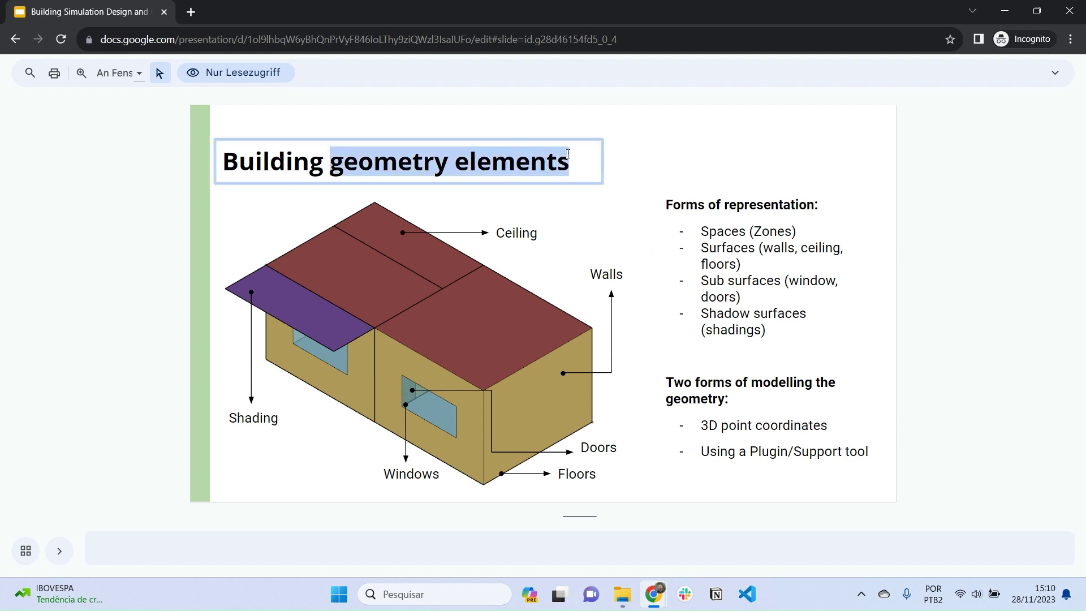
pyautogui.click(675, 162)
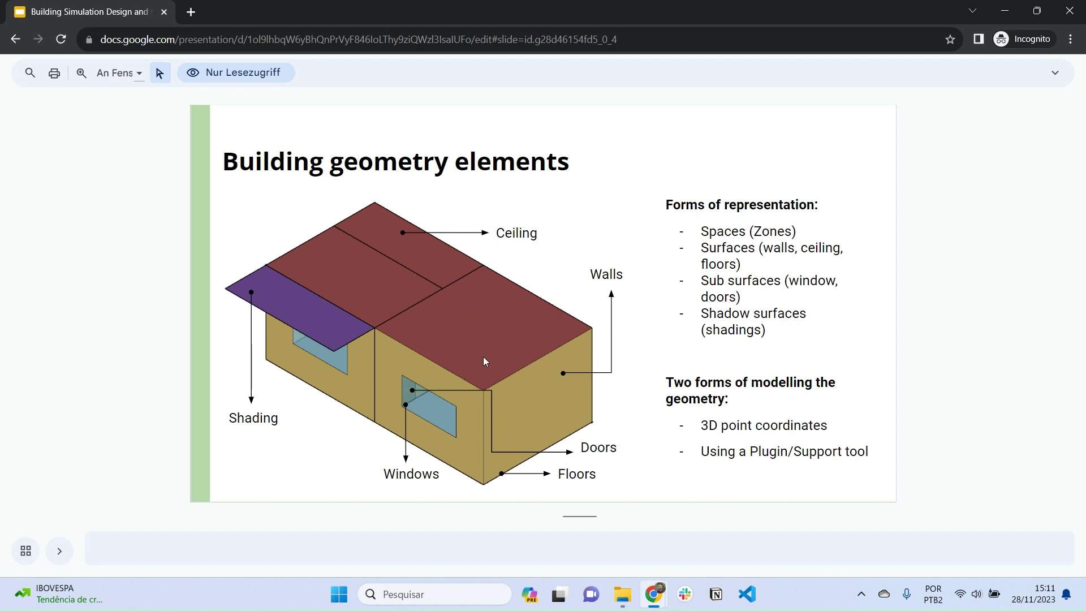
pyautogui.moveTo(756, 232); pyautogui.dragTo(793, 237)
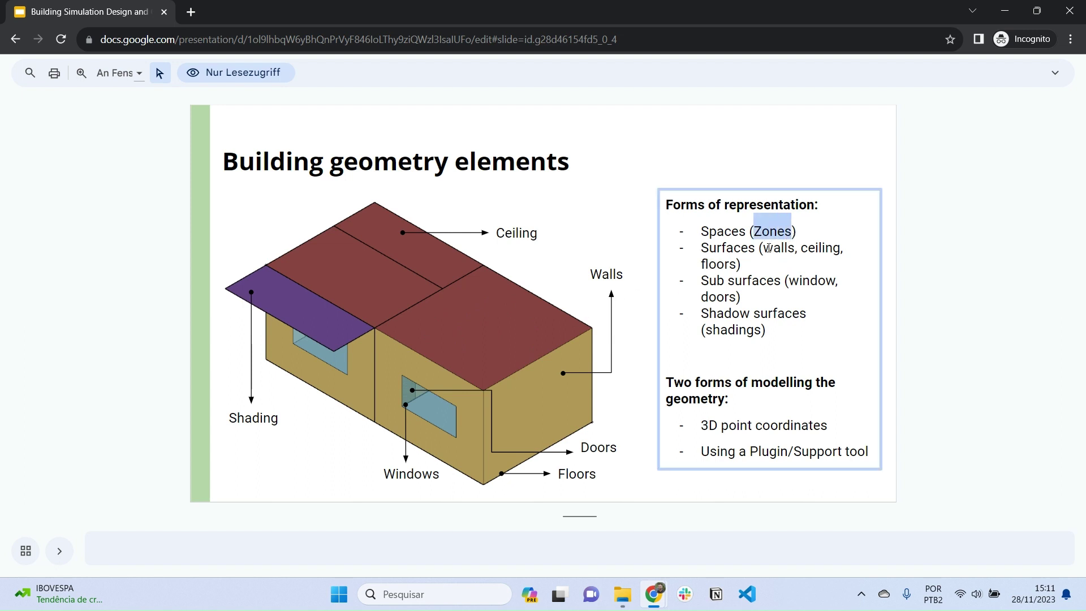
pyautogui.moveTo(702, 247); pyautogui.dragTo(755, 254)
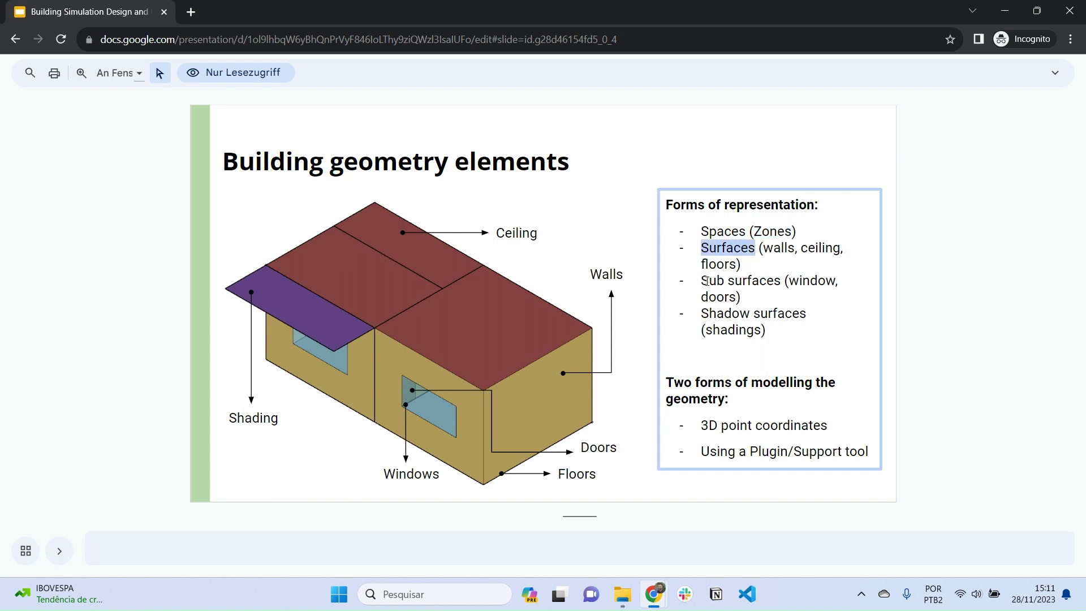
pyautogui.moveTo(707, 279); pyautogui.dragTo(781, 286)
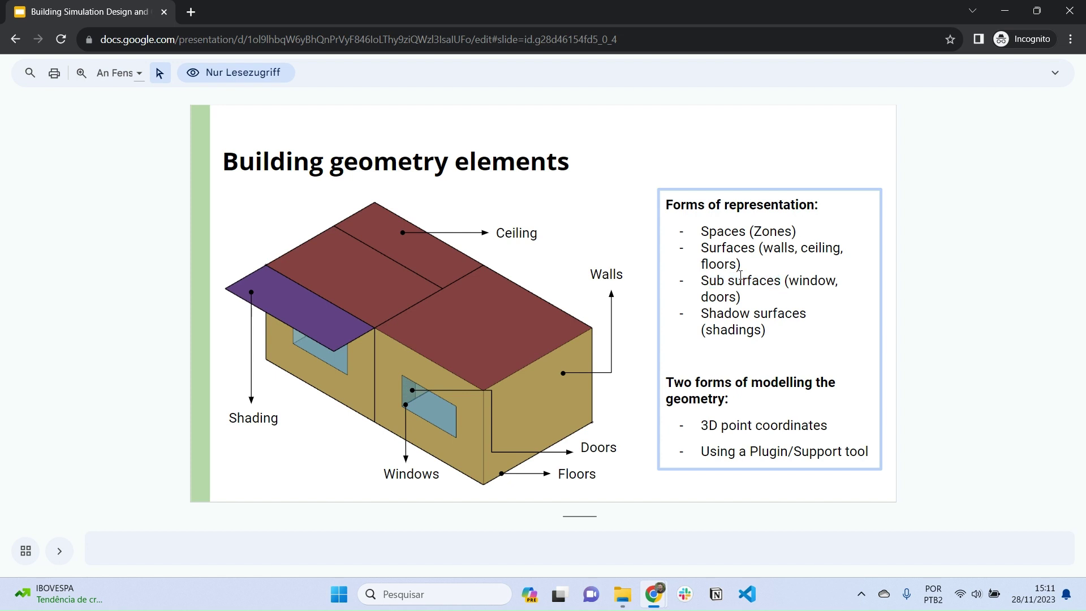
pyautogui.tripleClick(708, 281)
pyautogui.click(756, 305)
# Highlight the 3D point coordinates and Plugin/Support tool bullets, then advance to the Our model slide.
pyautogui.moveTo(703, 424); pyautogui.dragTo(842, 425)
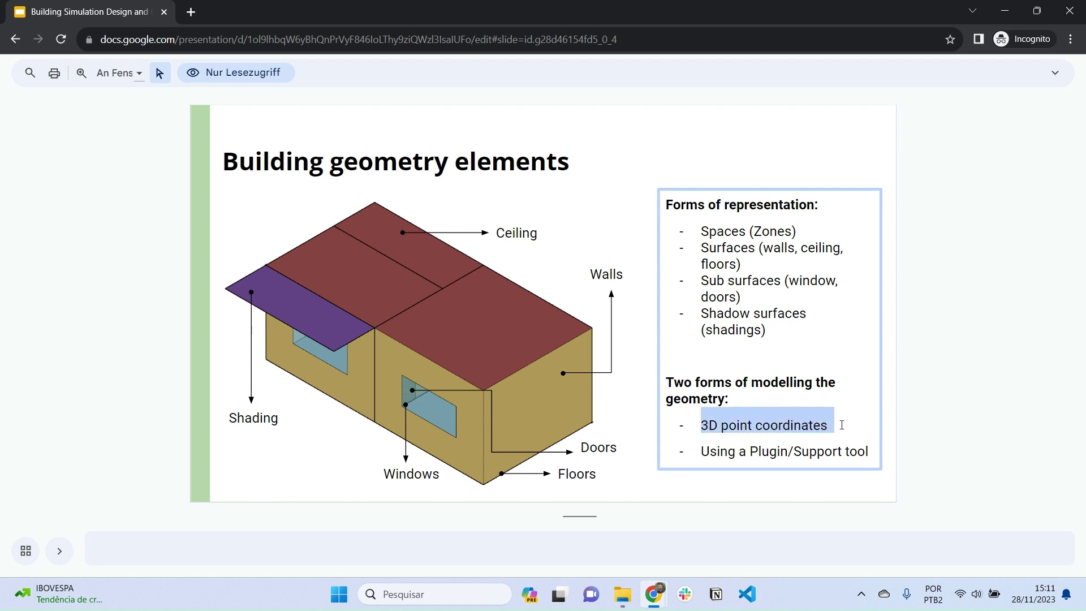
pyautogui.moveTo(701, 452); pyautogui.dragTo(878, 458)
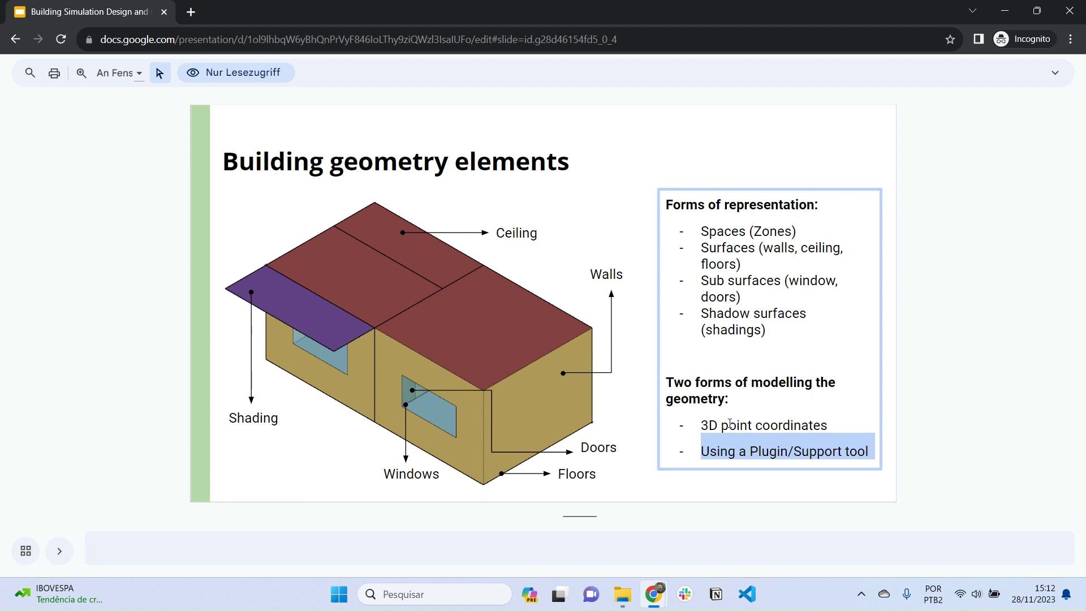
pyautogui.moveTo(703, 425); pyautogui.dragTo(852, 430)
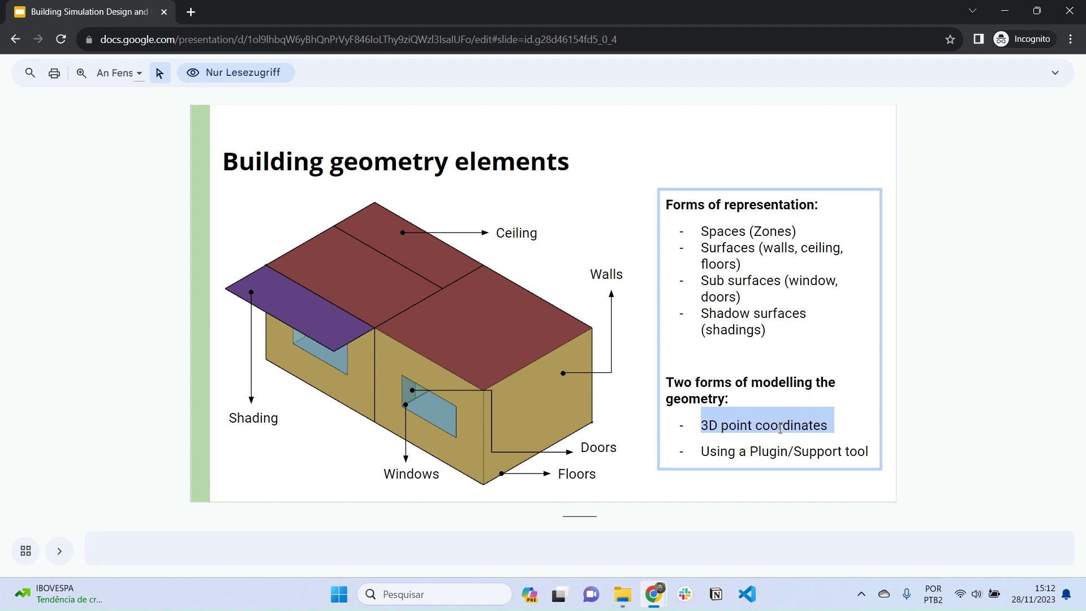
pyautogui.press('Escape')
pyautogui.click(606, 258)
pyautogui.press('Down')
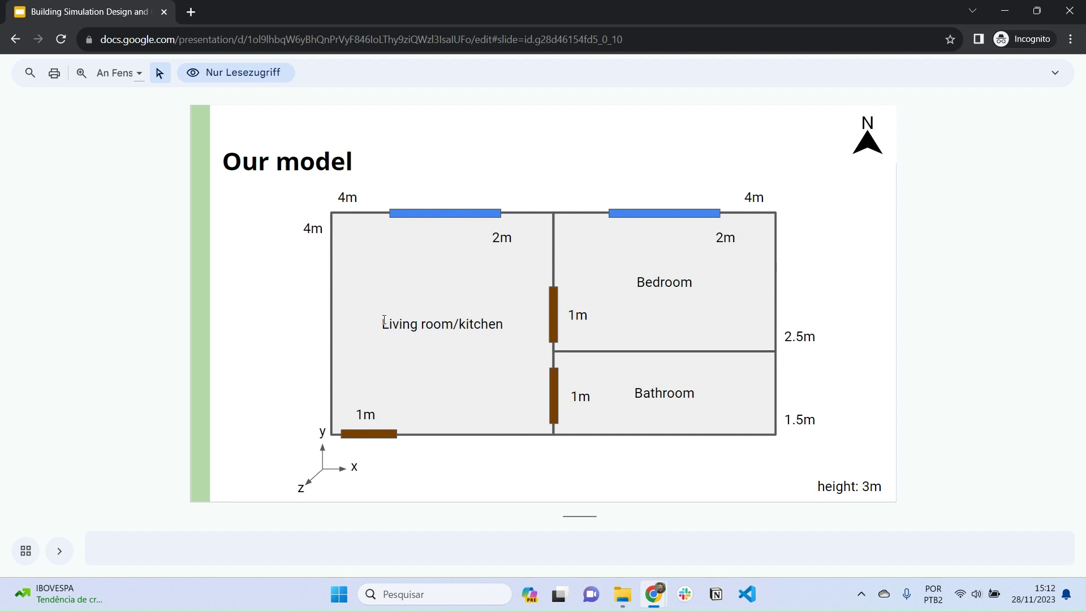
pyautogui.moveTo(383, 323); pyautogui.dragTo(509, 319)
pyautogui.moveTo(645, 281); pyautogui.dragTo(699, 283)
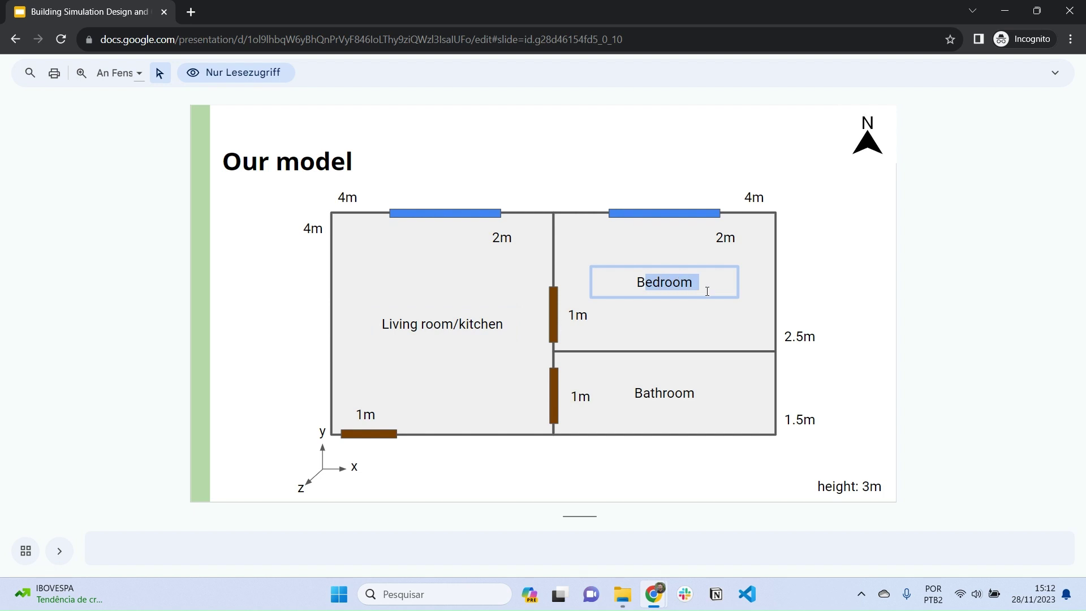
pyautogui.moveTo(638, 394); pyautogui.dragTo(701, 395)
pyautogui.click(389, 387)
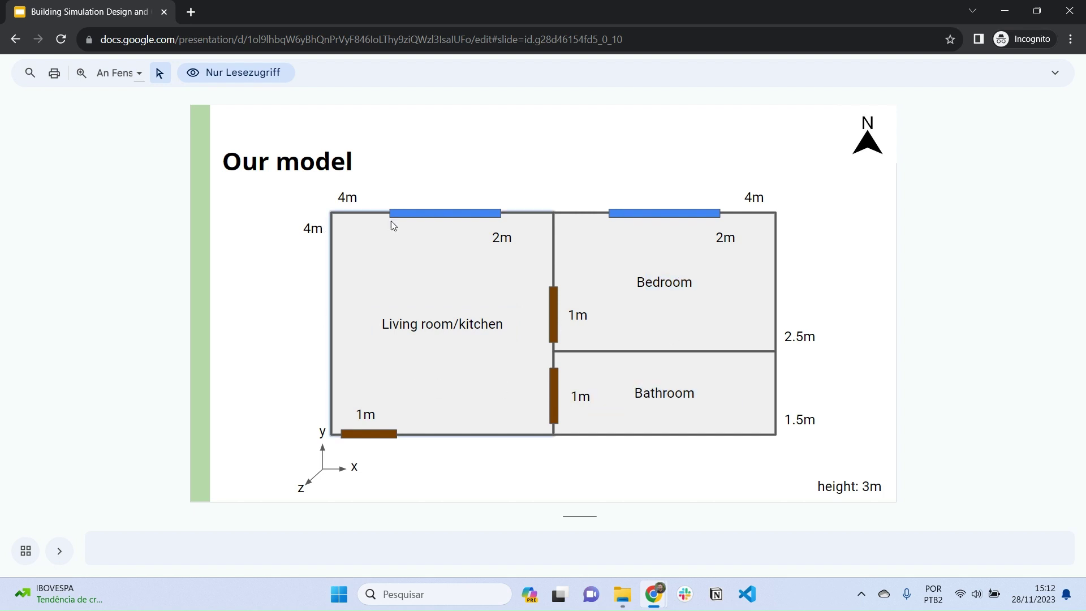
pyautogui.click(555, 181)
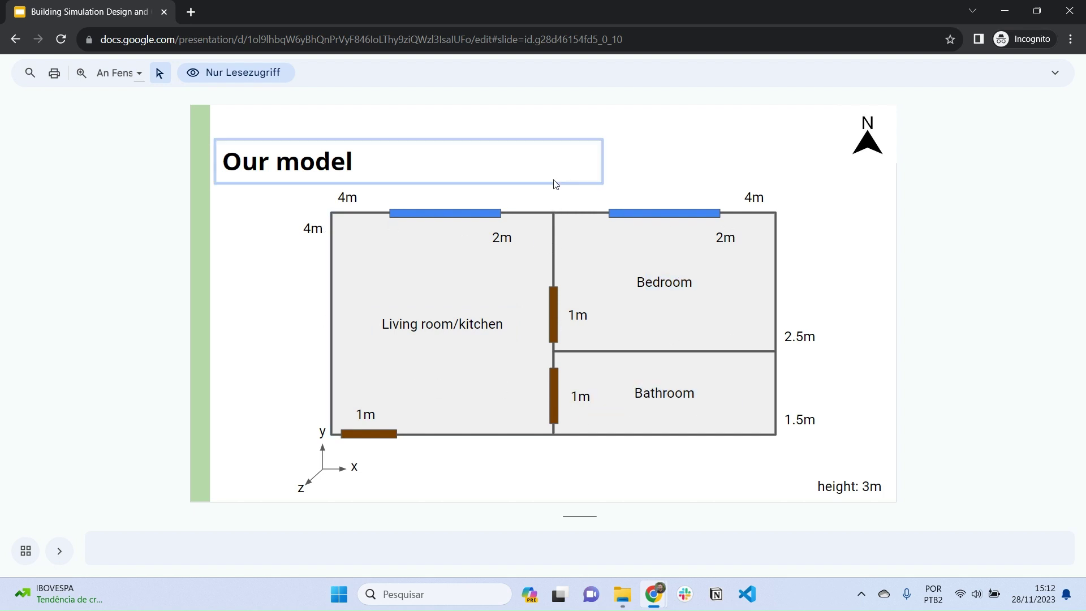
pyautogui.click(233, 252)
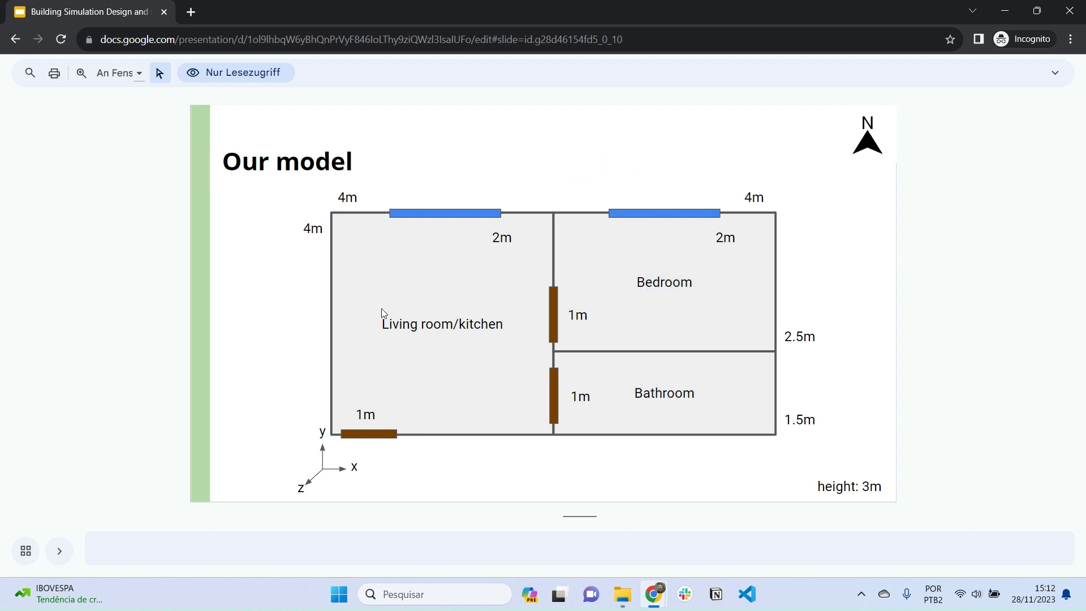
# Rename the Minimal IDF in the Geometry folder to Geometry and load it into EP-Launch.
pyautogui.click(632, 598)
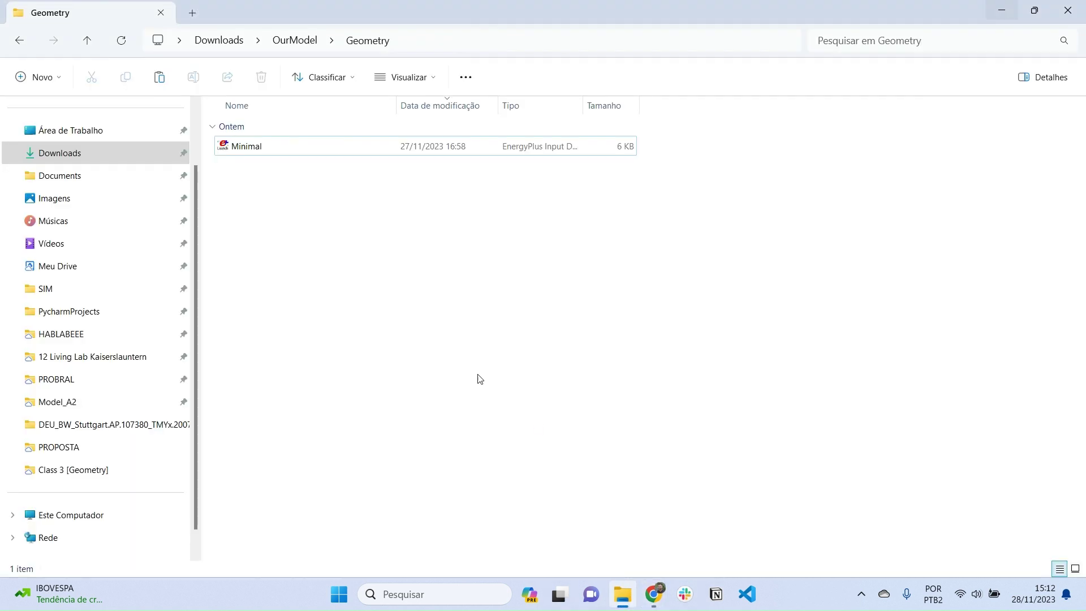
pyautogui.click(260, 149)
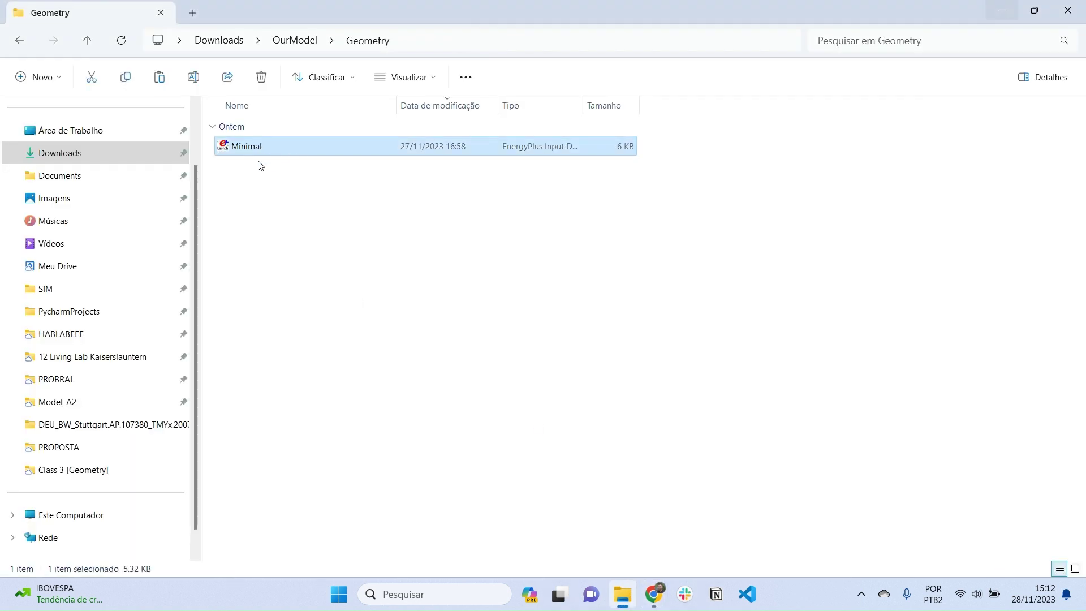
pyautogui.click(253, 150)
pyautogui.write('Geometry')
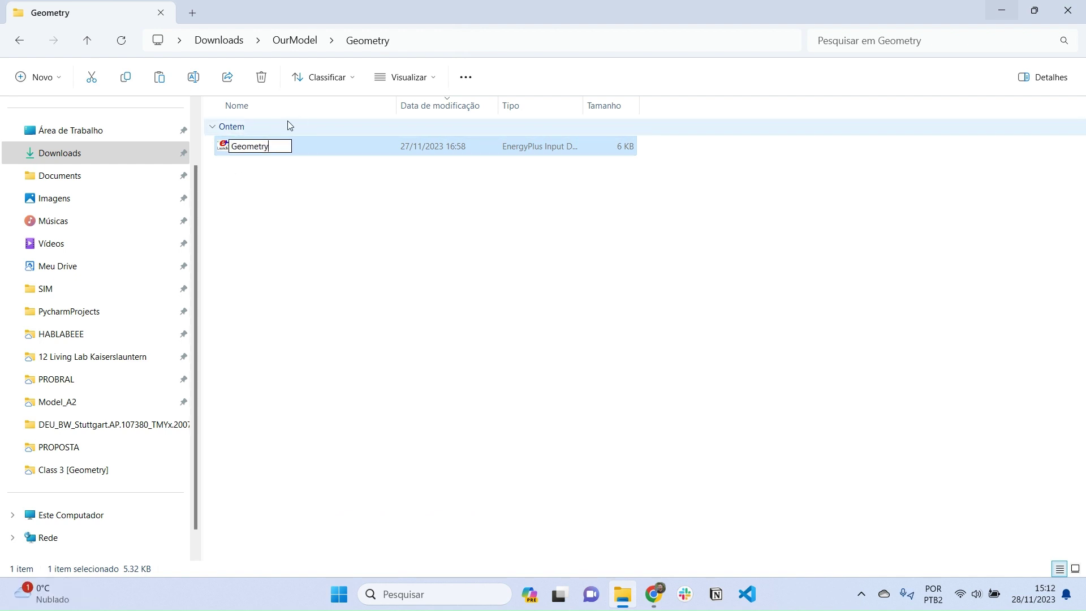
pyautogui.press('Return')
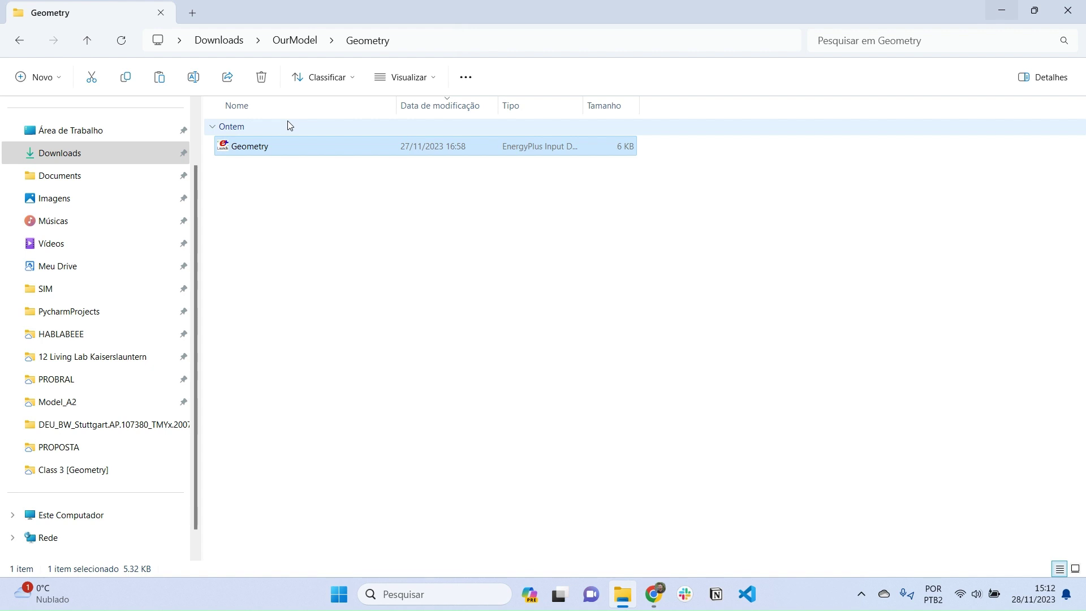
pyautogui.doubleClick(249, 148)
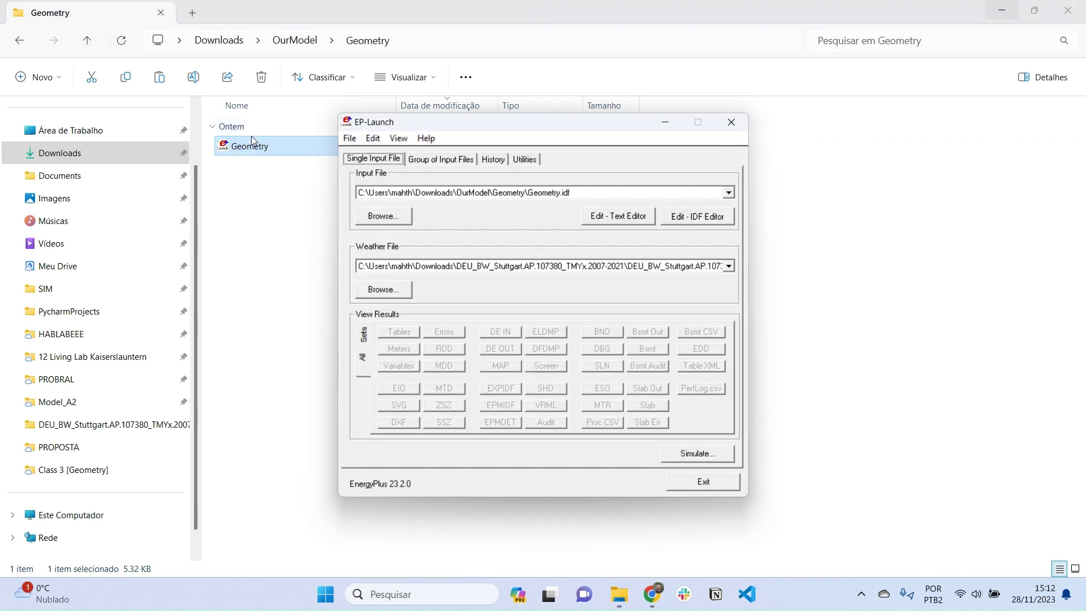
# Open Geometry.idf maximised in the IDF Editor showing only populated classes, then return to the slides.
pyautogui.click(680, 219)
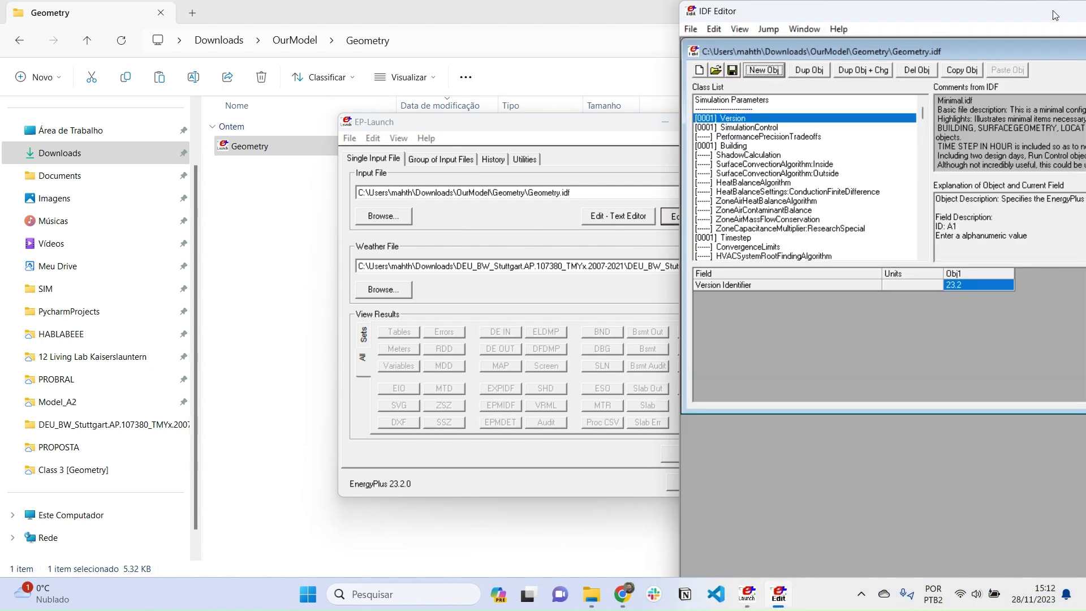
pyautogui.doubleClick(1050, 18)
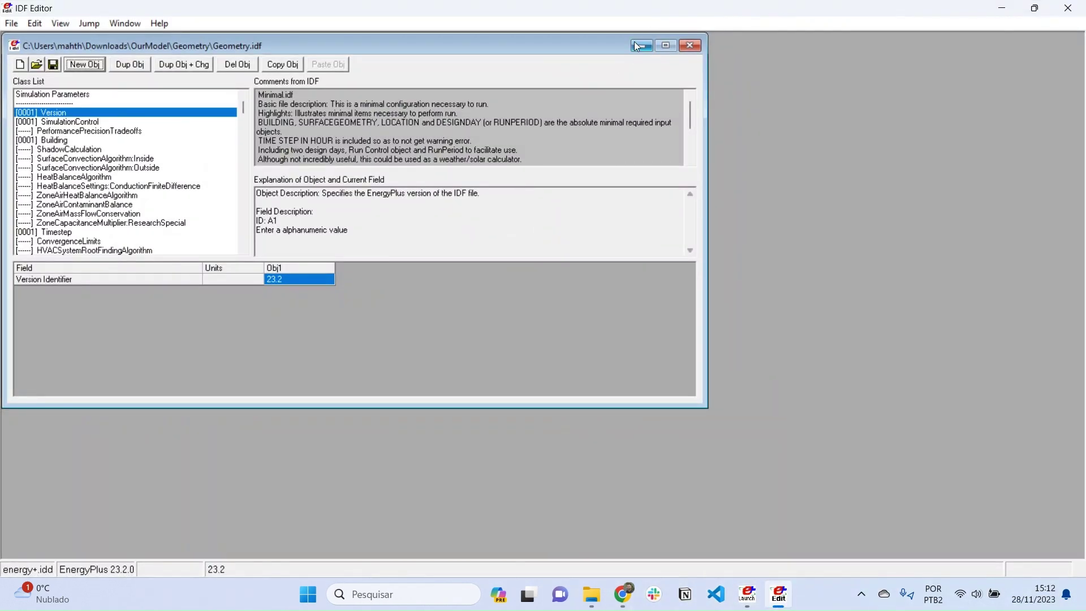
pyautogui.hotkey('ctrl', 'l')
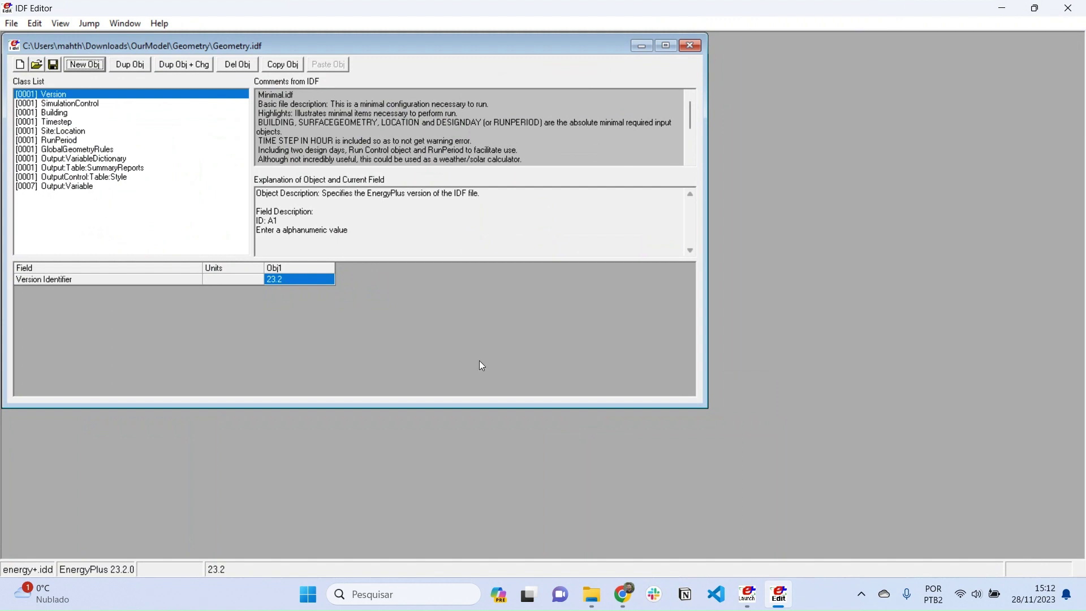
pyautogui.click(623, 594)
pyautogui.click(647, 528)
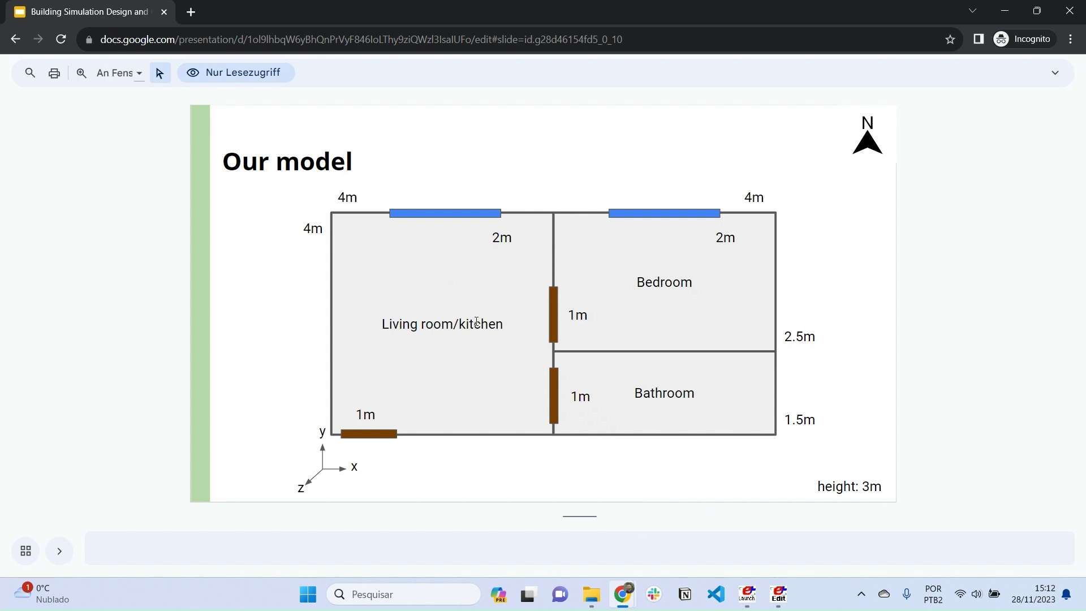
# Advance two slides to the zone corner-coordinates slide, then go back to the IDF Editor.
pyautogui.press('Down')
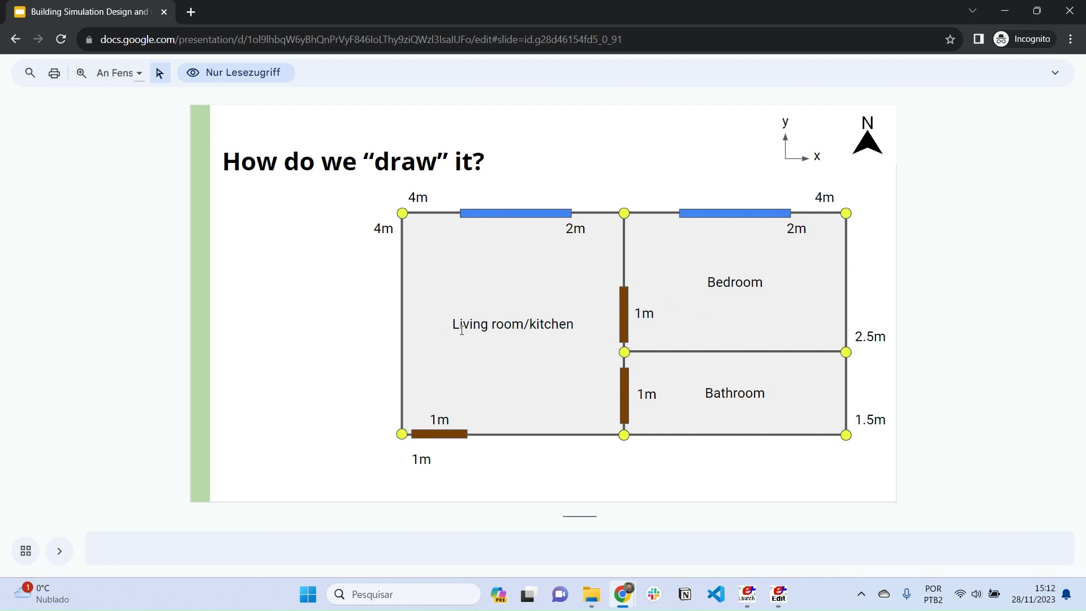
pyautogui.press('Down')
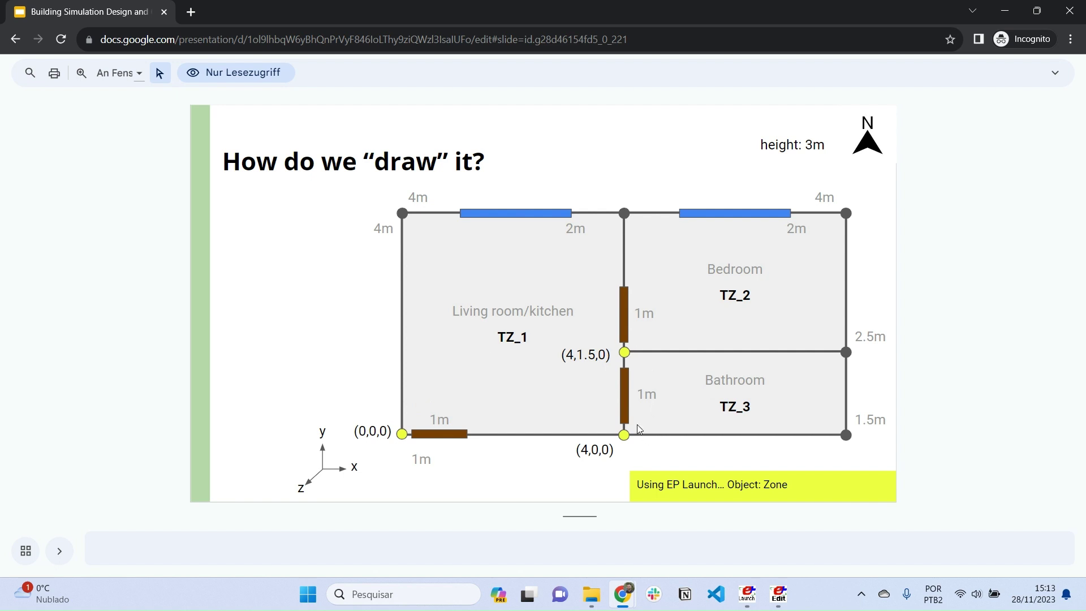
pyautogui.click(744, 535)
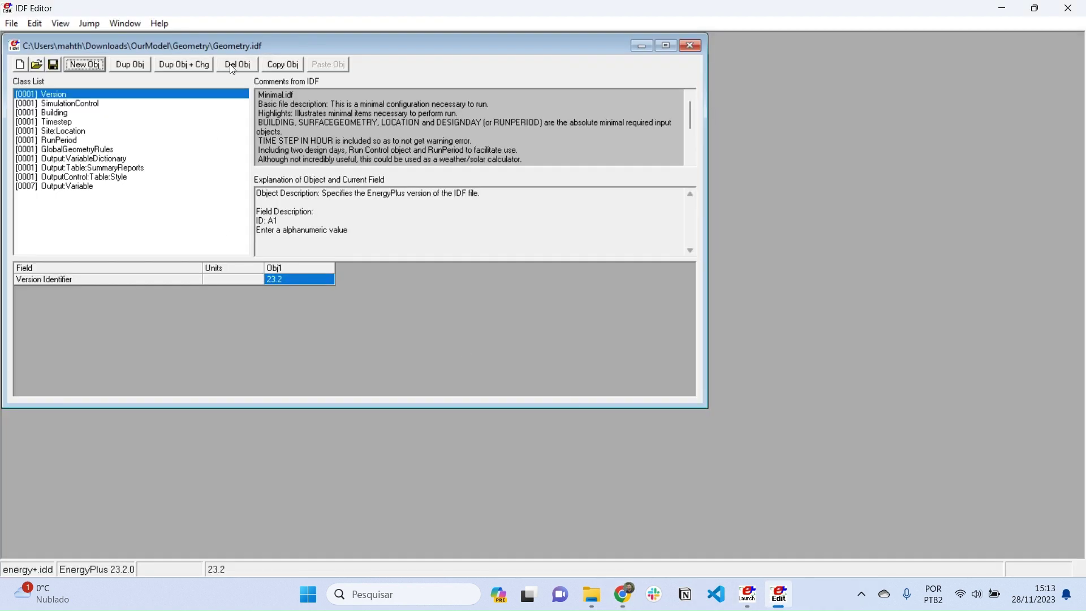
# Centre the Geometry.idf window, list all classes, select Zone and add a new zone object.
pyautogui.moveTo(303, 51); pyautogui.dragTo(545, 140)
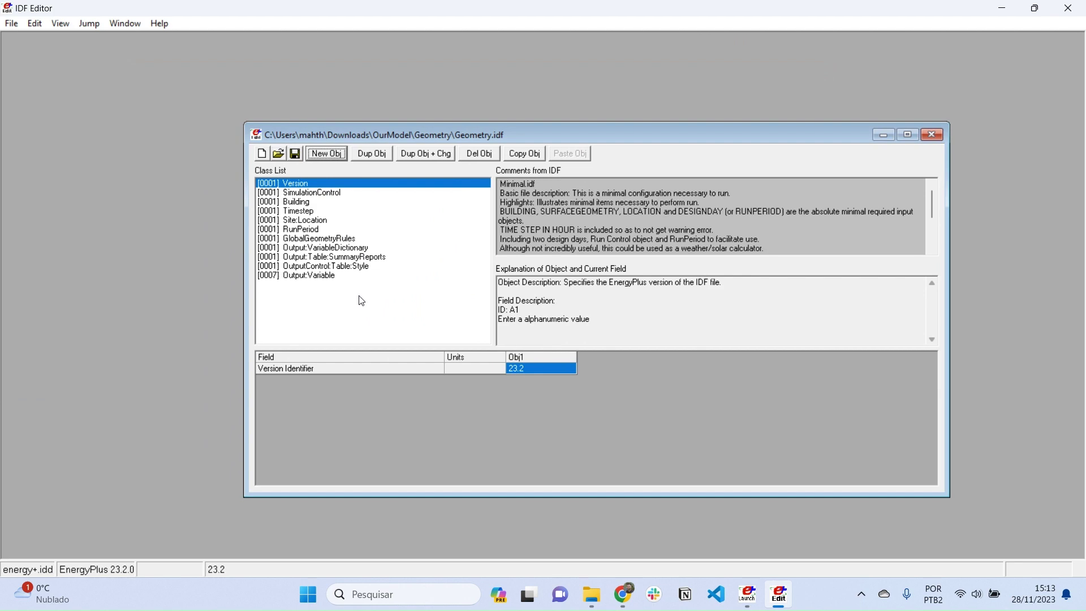
pyautogui.hotkey('ctrl', 'l')
pyautogui.scroll(-8, 388, 280)
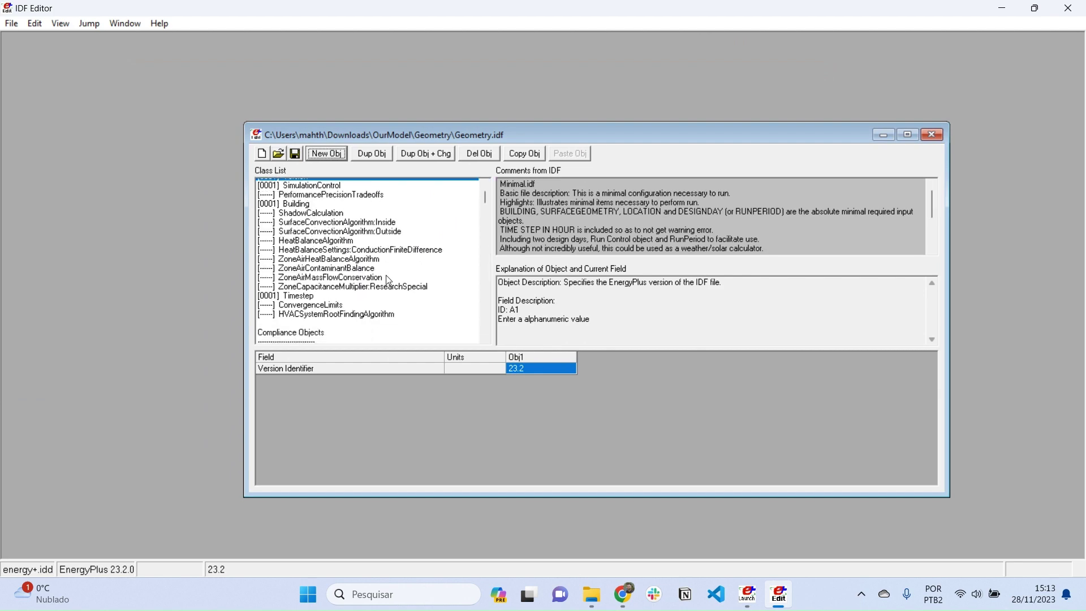
pyautogui.scroll(-20, 388, 280)
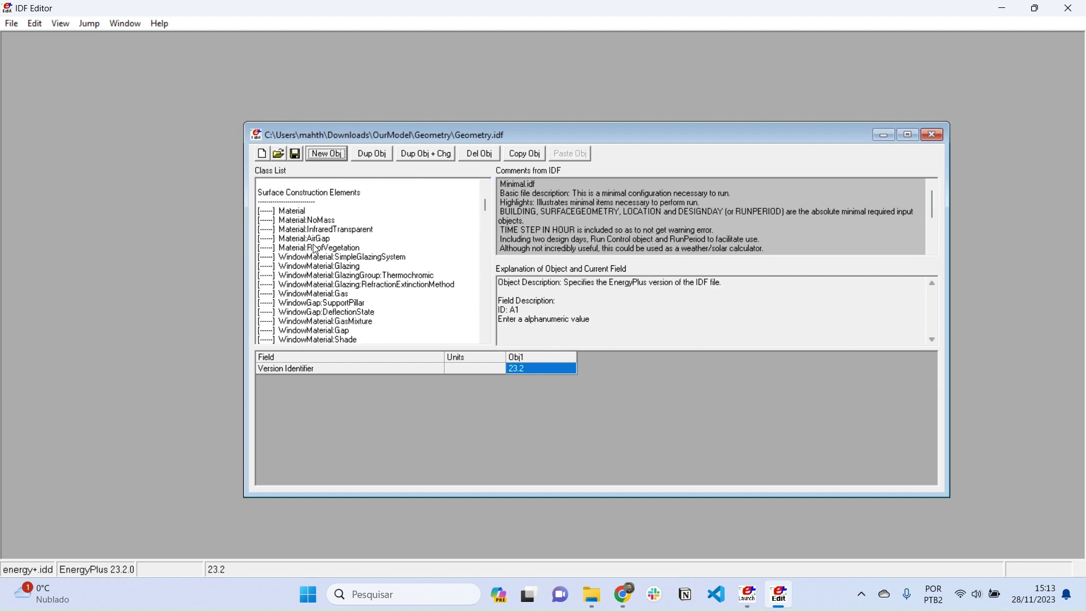
pyautogui.scroll(-15, 312, 274)
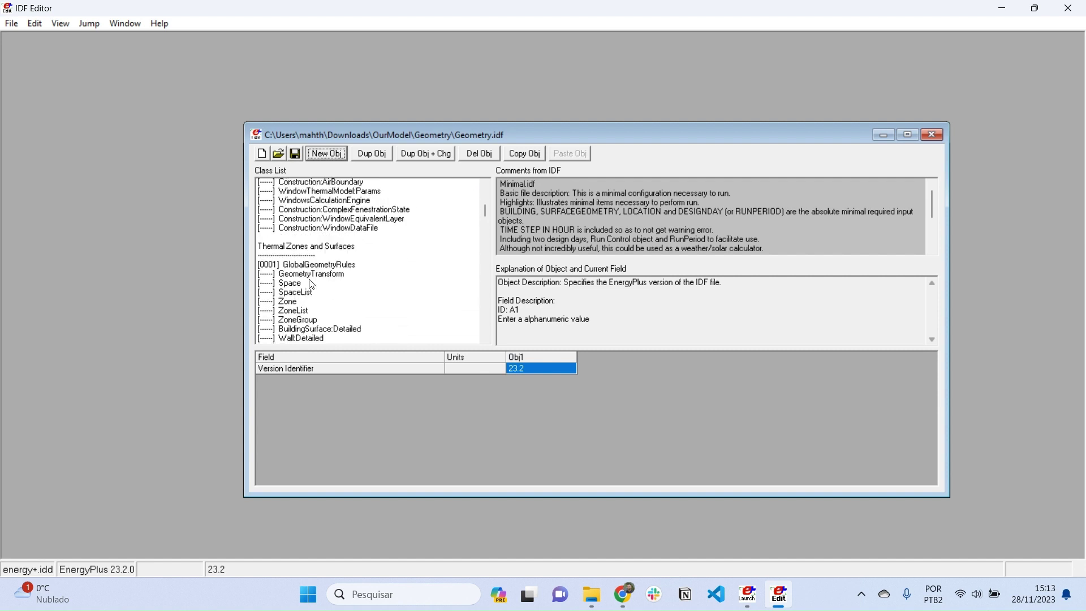
pyautogui.scroll(1, 316, 288)
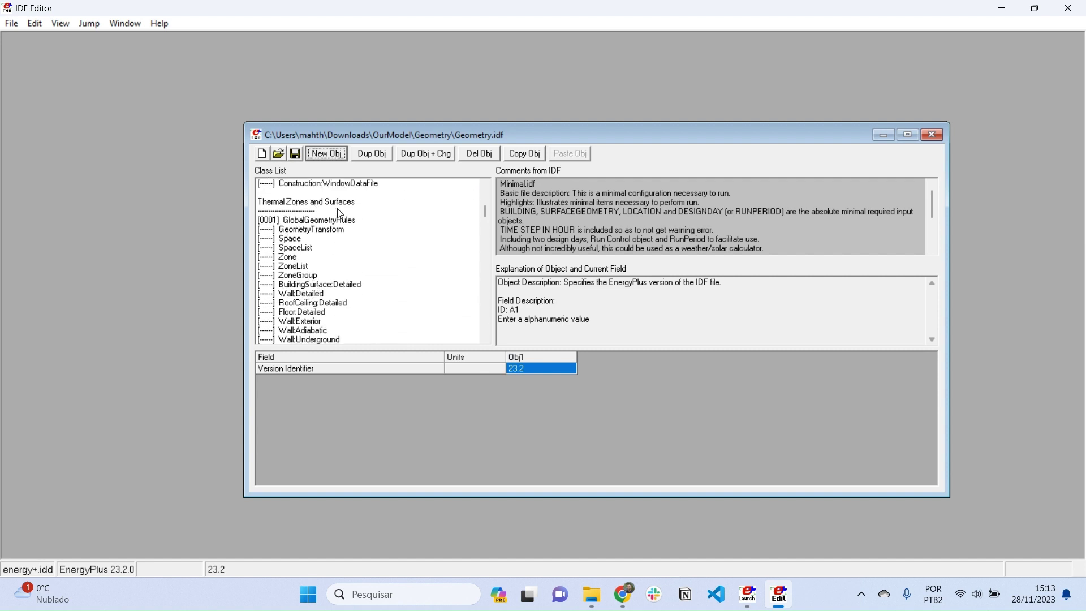
pyautogui.click(295, 258)
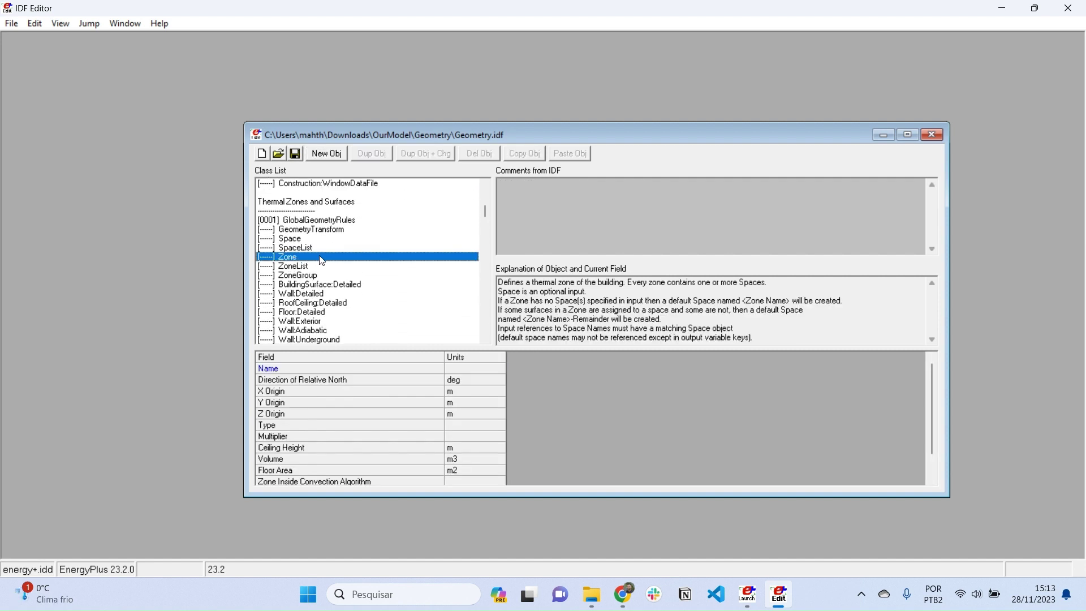
pyautogui.scroll(-1, 323, 260)
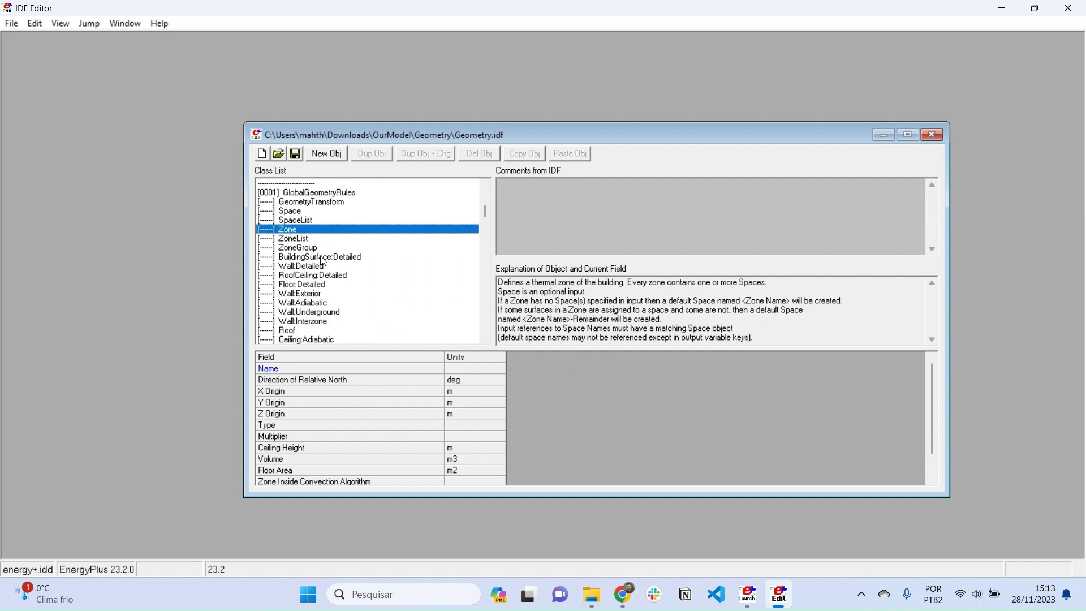
pyautogui.click(331, 153)
# Add two more zones and name the three LivingRoom, Bedroom and Bathroom.
pyautogui.click(332, 153)
pyautogui.click(332, 153)
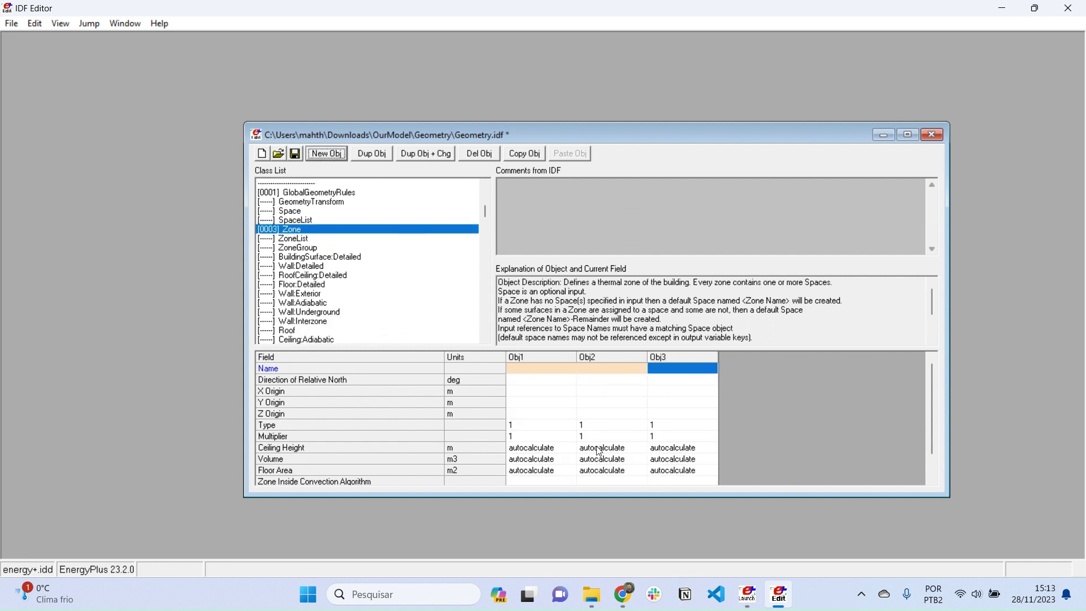
pyautogui.click(548, 373)
pyautogui.write('Liv')
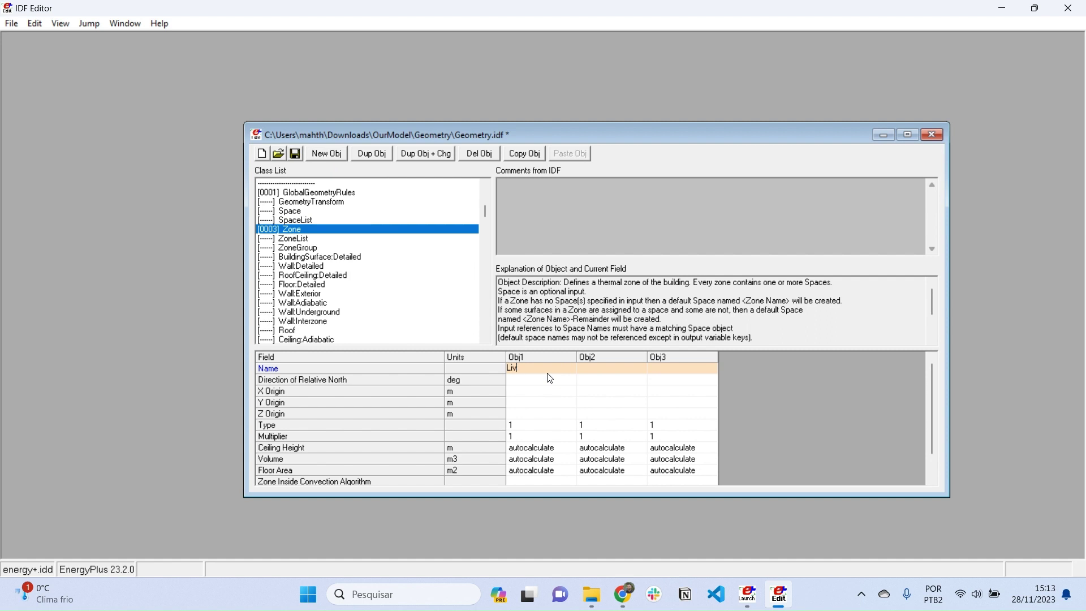
pyautogui.write('ingRoom')
pyautogui.press('Tab')
pyautogui.write('Bedroom')
pyautogui.press('Tab')
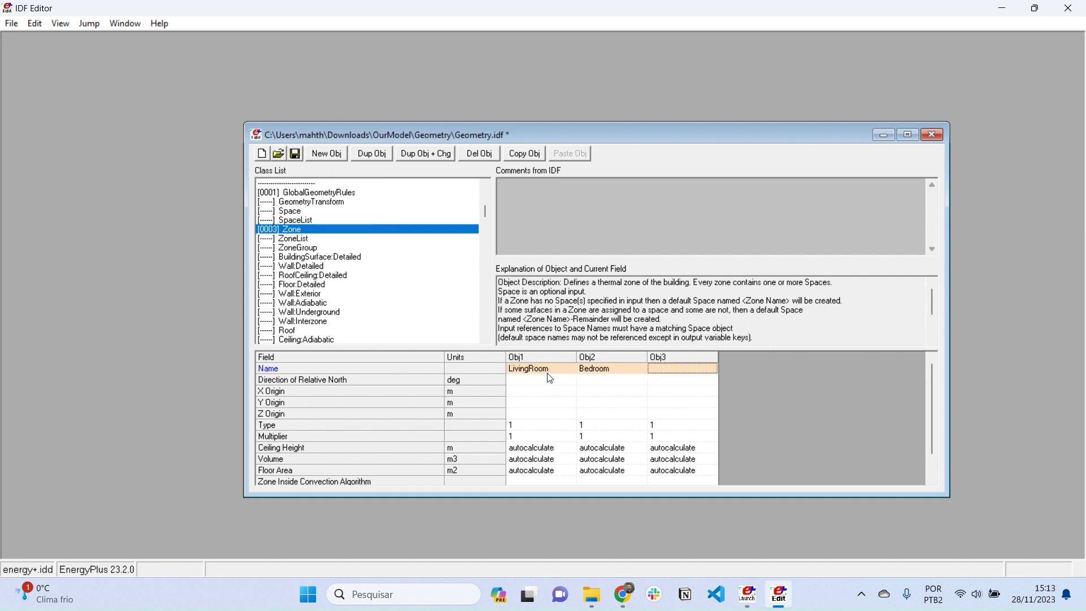
pyautogui.write('Bathroom')
pyautogui.press('Return')
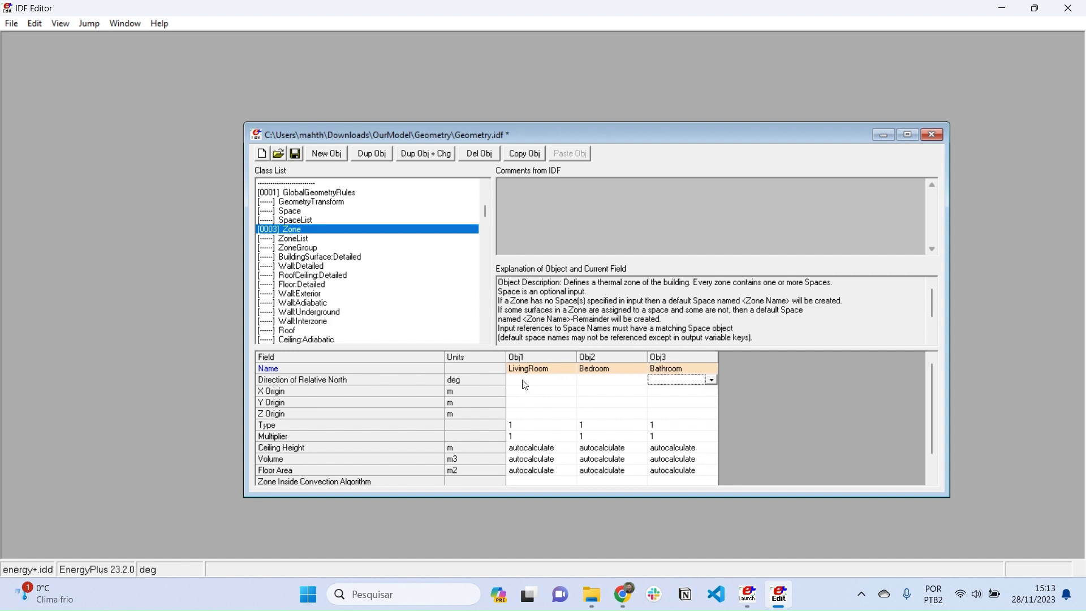
# Enlarge the editor window and bring up the floor-plan slide in the browser.
pyautogui.moveTo(608, 137); pyautogui.dragTo(583, 66)
pyautogui.moveTo(788, 430); pyautogui.dragTo(787, 512)
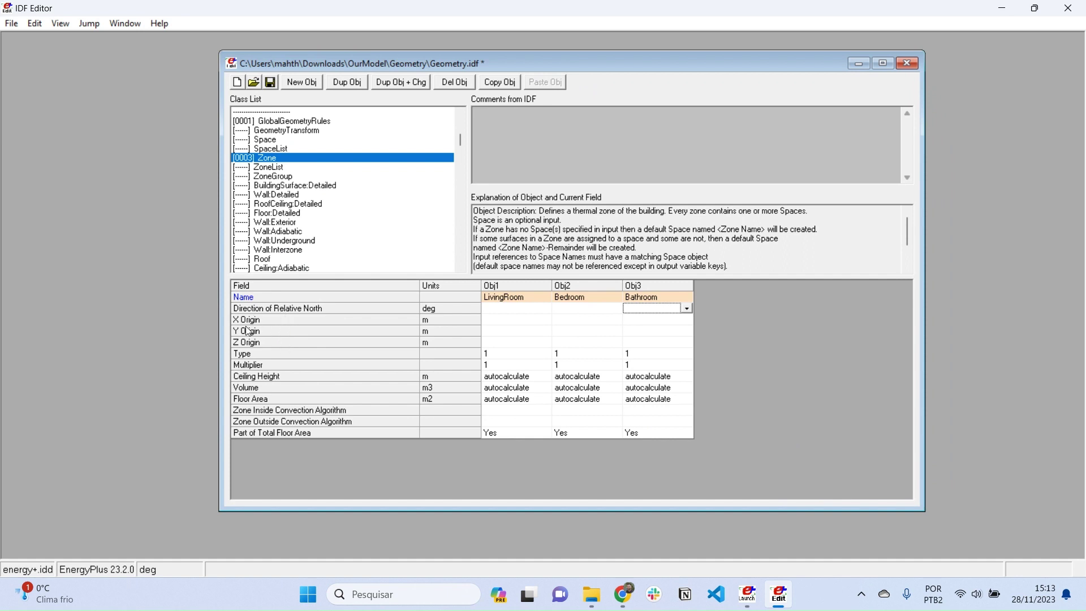
pyautogui.click(494, 321)
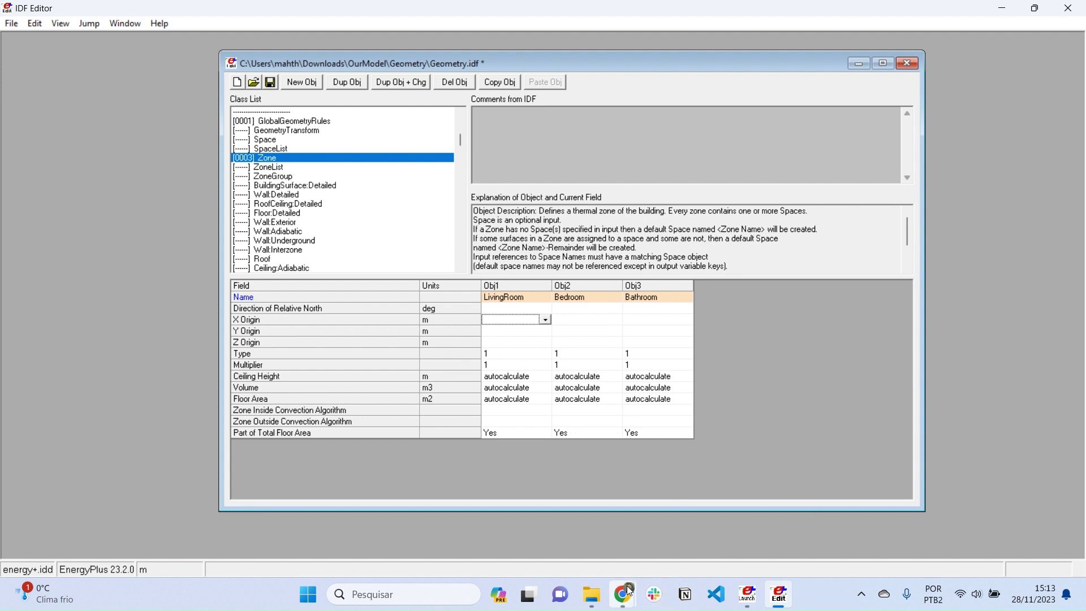
pyautogui.moveTo(632, 591)
pyautogui.click(611, 543)
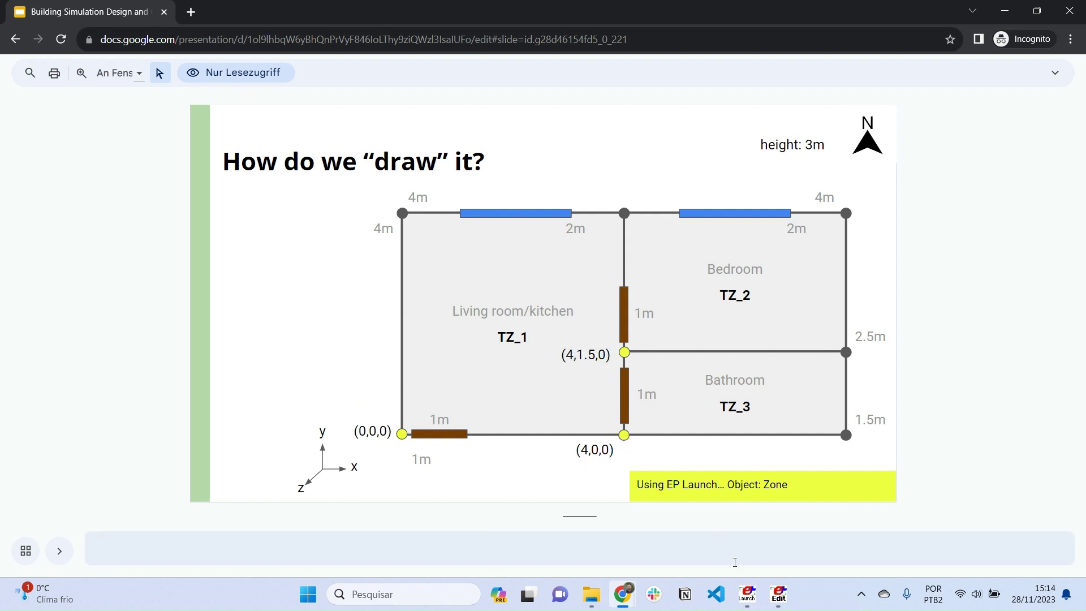
# Set the LivingRoom zone origin to 0, 0, 0.
pyautogui.click(780, 594)
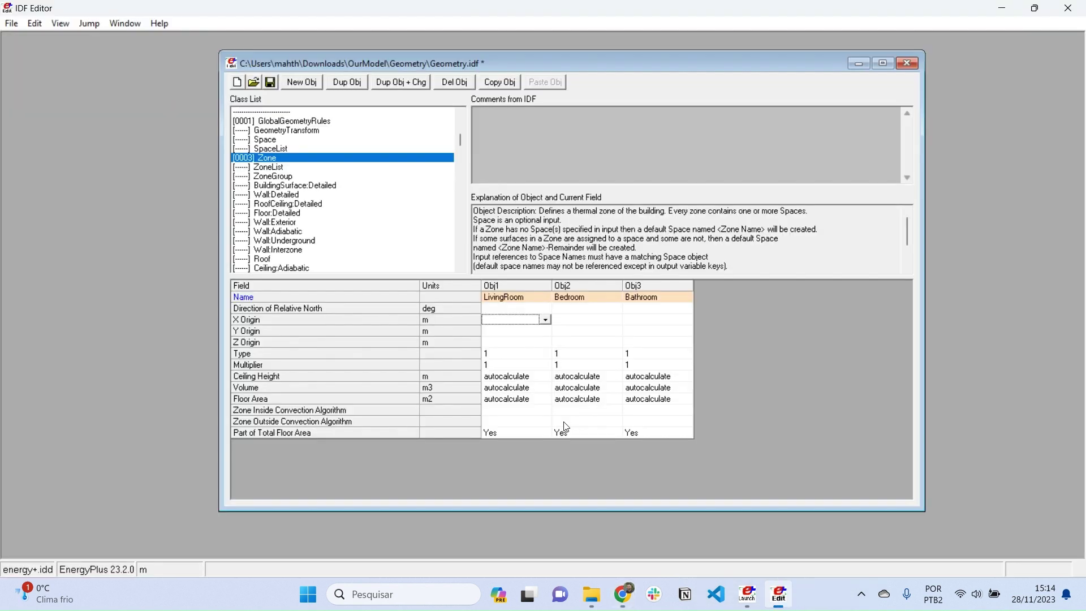
pyautogui.click(503, 322)
pyautogui.write('0')
pyautogui.press('Return')
pyautogui.write('0')
pyautogui.press('Return')
pyautogui.write('0')
# Set the Bedroom origin to 4, 1.5, 0 and the Bathroom X origin to 4.
pyautogui.click(583, 322)
pyautogui.write('4')
pyautogui.press('Return')
pyautogui.write('1.5')
pyautogui.press('Return')
pyautogui.write('0')
pyautogui.press('Return')
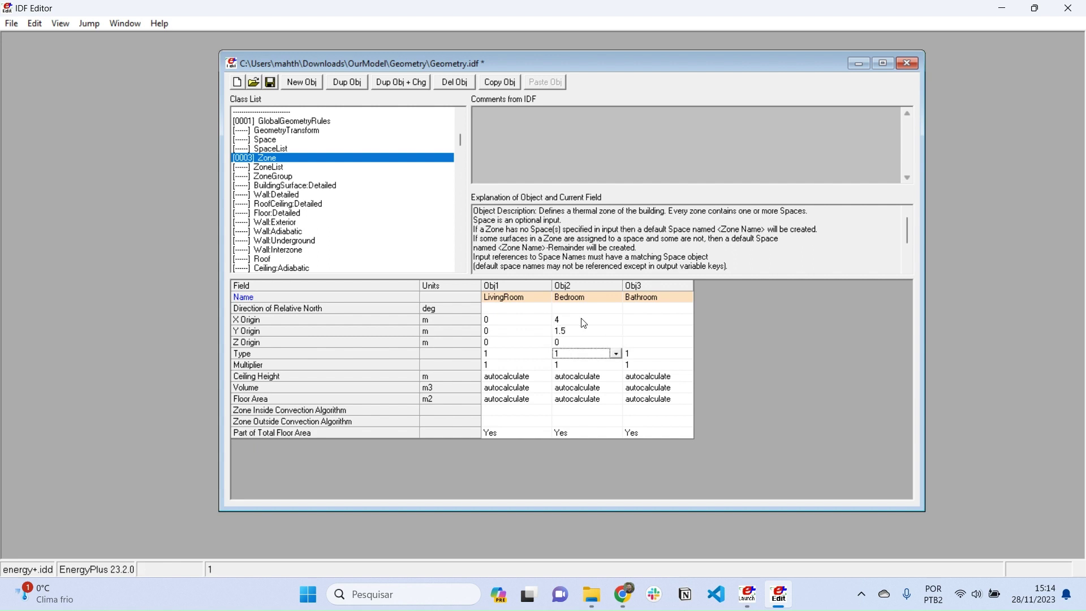
pyautogui.click(644, 327)
pyautogui.write('4')
pyautogui.press('Return')
# Complete the Bathroom origin as 4, 0, 0, recheck the floor plan, and save Geometry.idf.
pyautogui.write('0')
pyautogui.press('Return')
pyautogui.write('0')
pyautogui.press('Return')
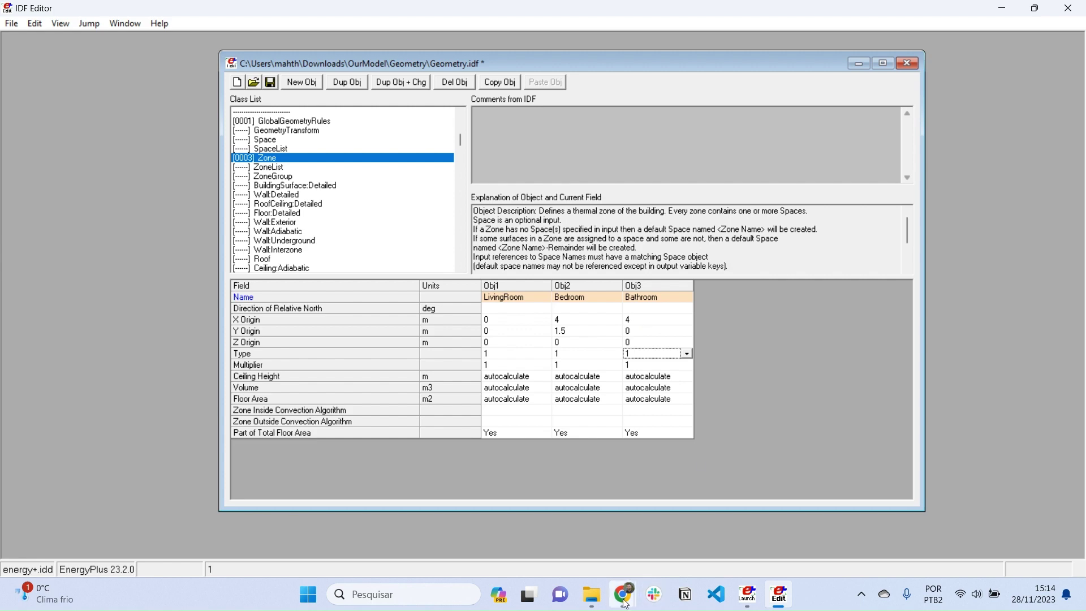
pyautogui.moveTo(623, 594)
pyautogui.click(656, 498)
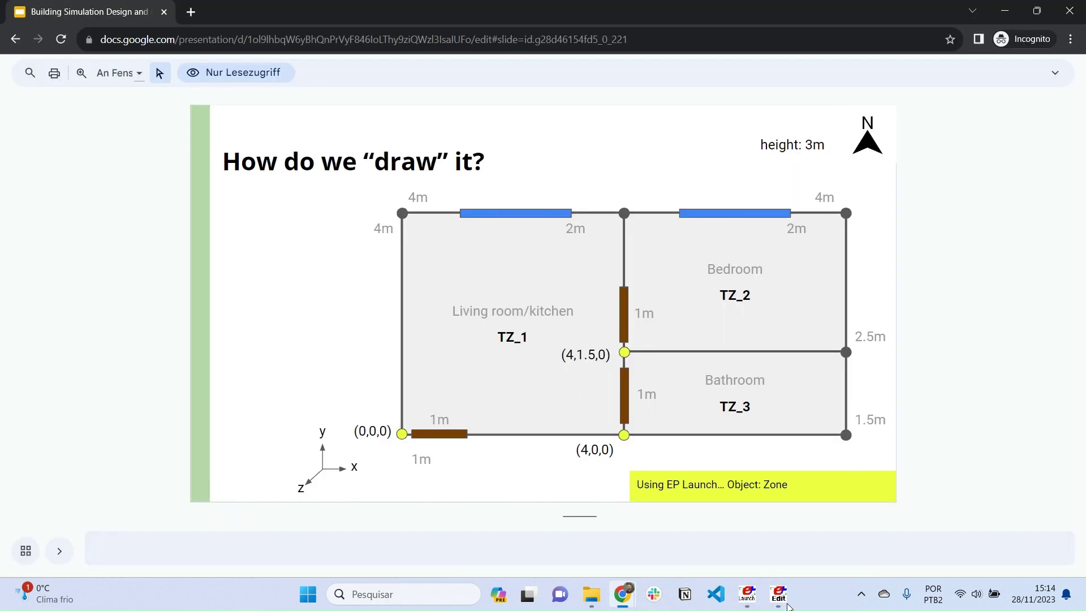
pyautogui.moveTo(780, 594)
pyautogui.click(747, 510)
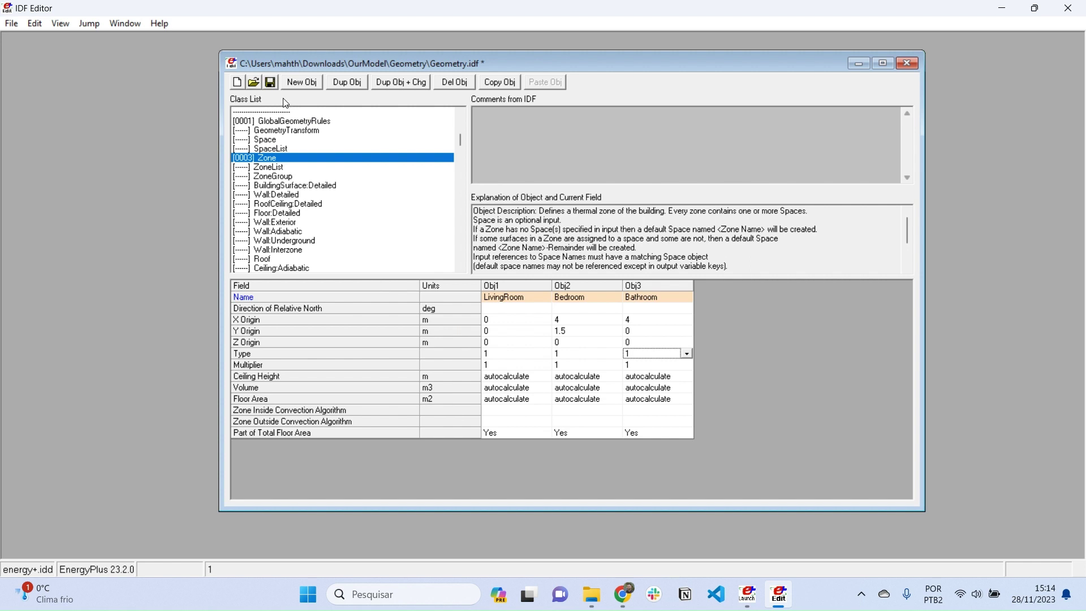
pyautogui.click(271, 82)
# Advance the slides to the Wall_North_TZ_1 diagram with the north wall's corner coordinates.
pyautogui.click(624, 593)
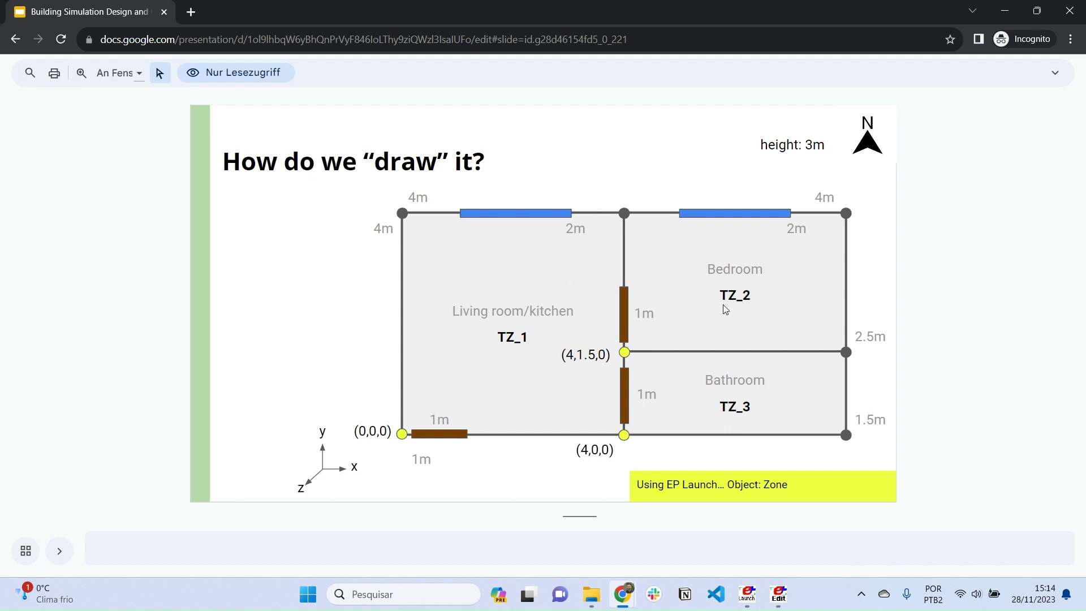
pyautogui.press('Right')
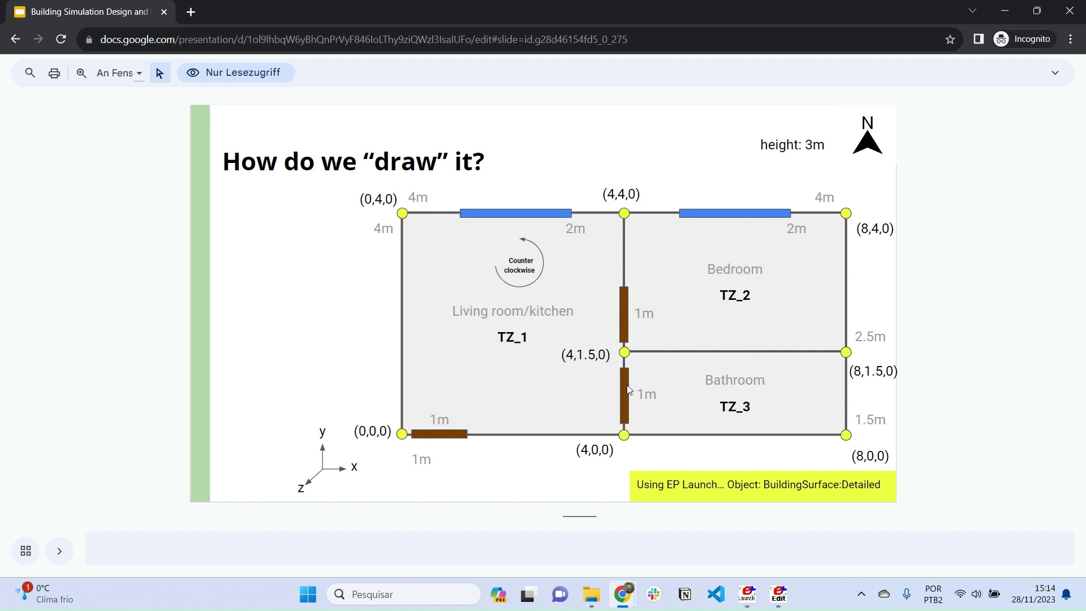
pyautogui.press('Down')
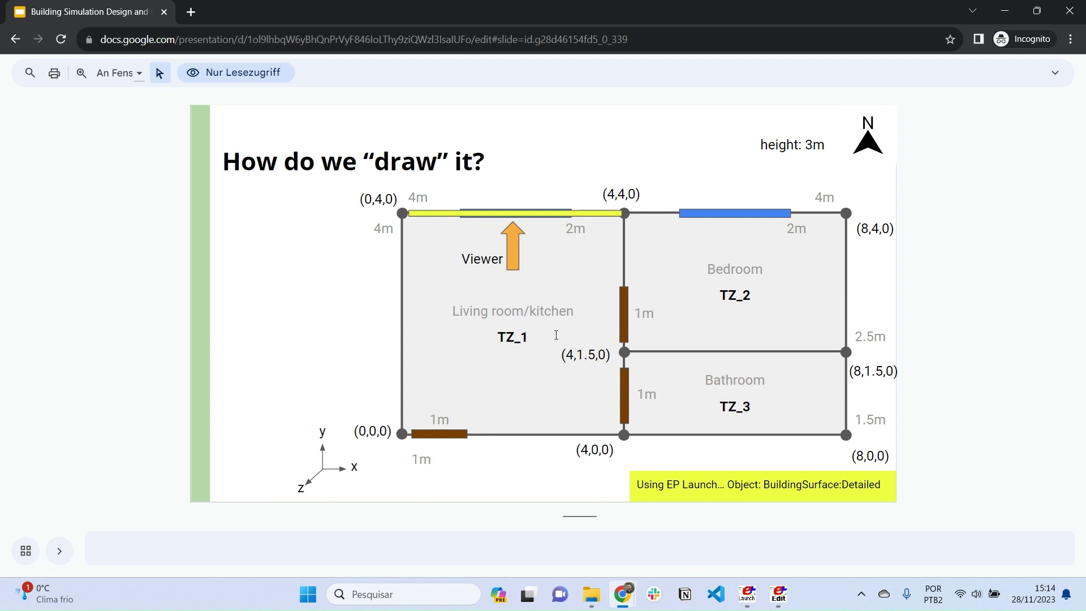
pyautogui.click(556, 335)
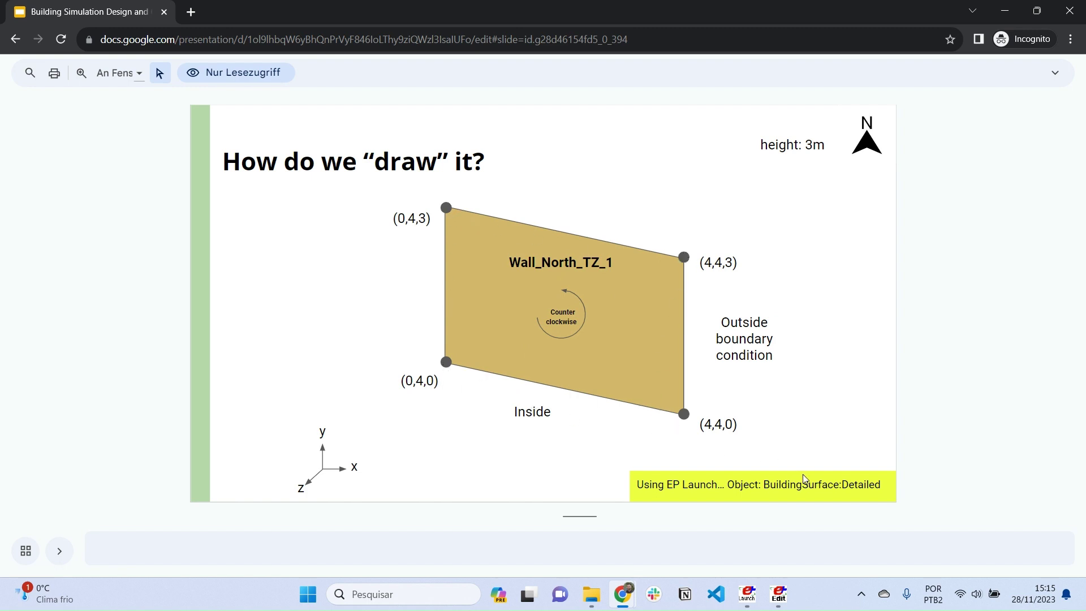
# Select the BuildingSurface:Detailed class and add a new surface object.
pyautogui.click(779, 594)
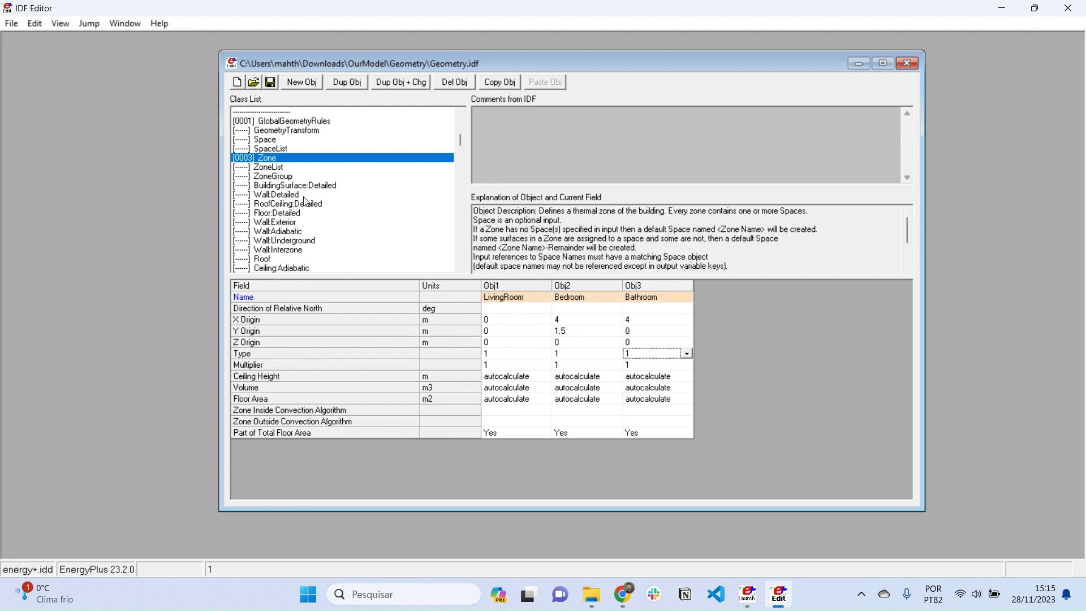
pyautogui.scroll(-1, 305, 209)
pyautogui.scroll(-1, 307, 210)
pyautogui.scroll(3, 306, 198)
pyautogui.click(305, 187)
pyautogui.click(302, 82)
# Name the new surface WallNorthLivingRoom and widen the column to show it.
pyautogui.click(498, 298)
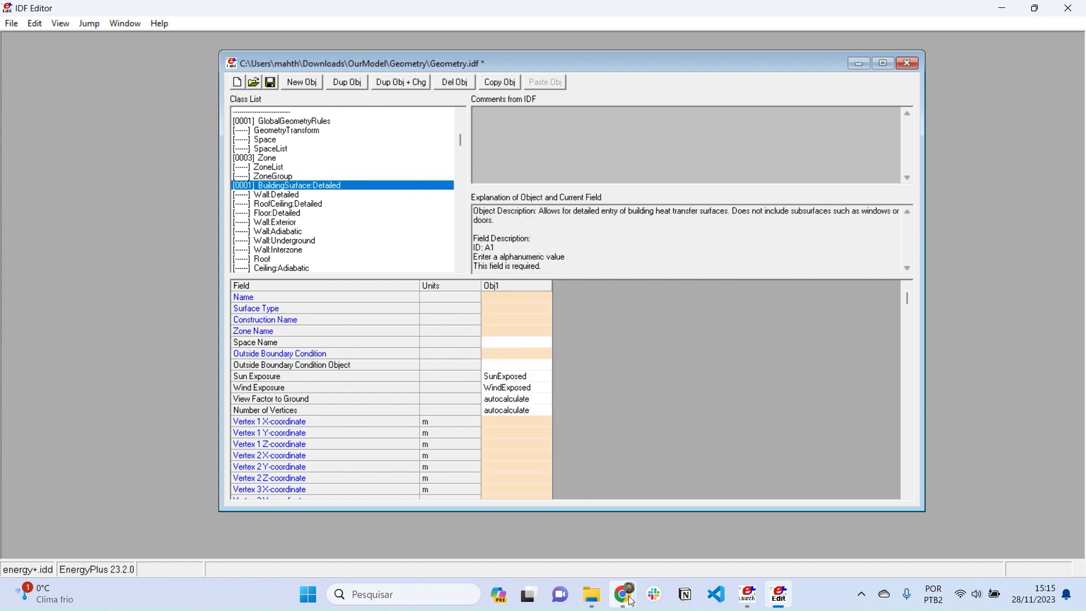
pyautogui.click(622, 526)
pyautogui.click(515, 262)
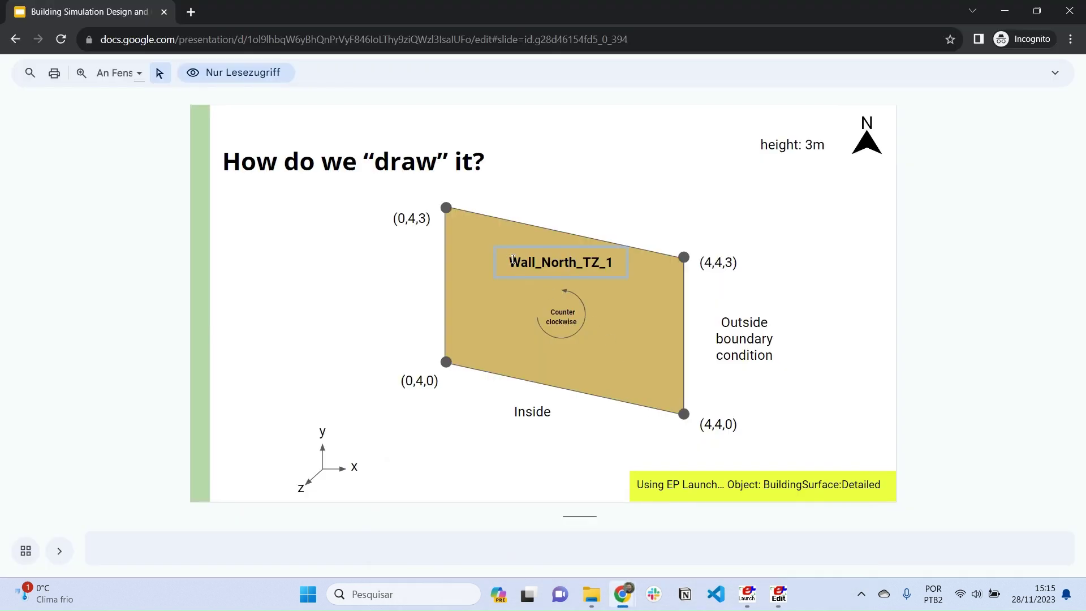
pyautogui.moveTo(509, 262); pyautogui.dragTo(606, 280)
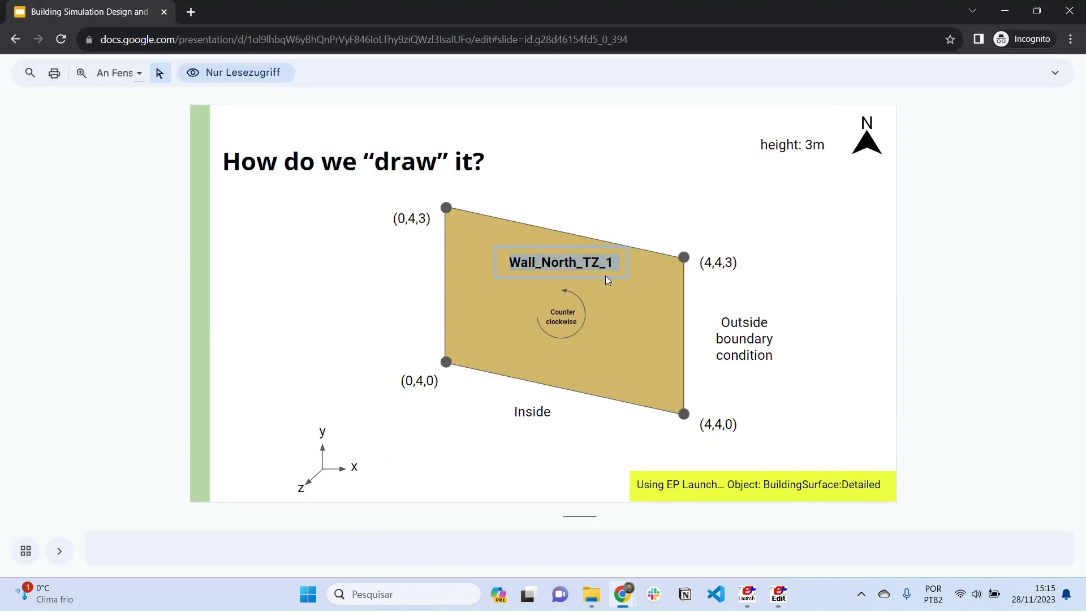
pyautogui.click(779, 594)
pyautogui.write('W')
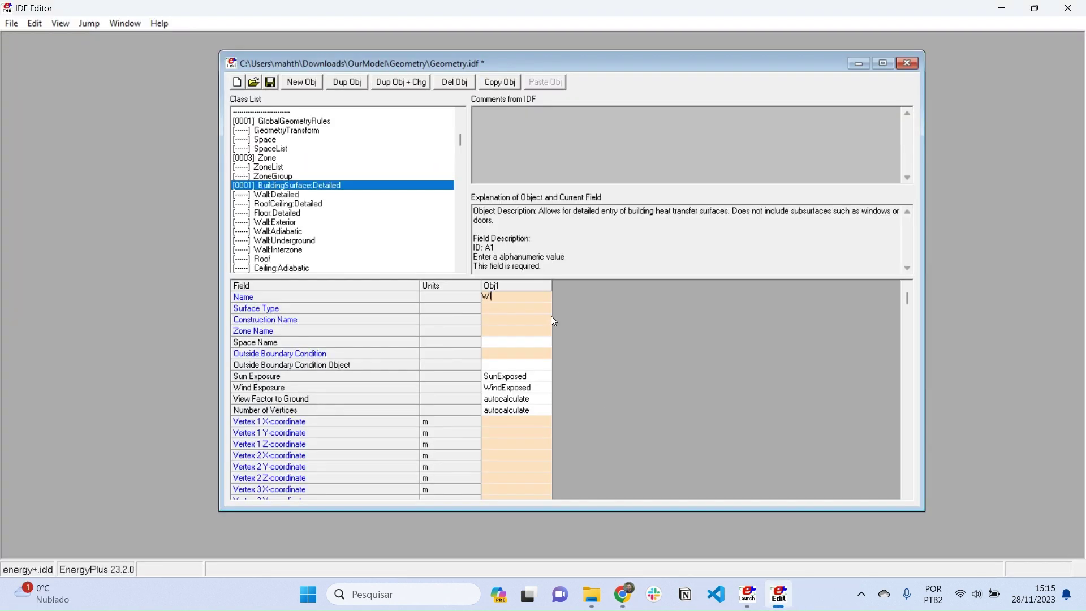
pyautogui.write('allNorthLivingRoom')
pyautogui.press('Return')
pyautogui.moveTo(554, 285); pyautogui.dragTo(600, 281)
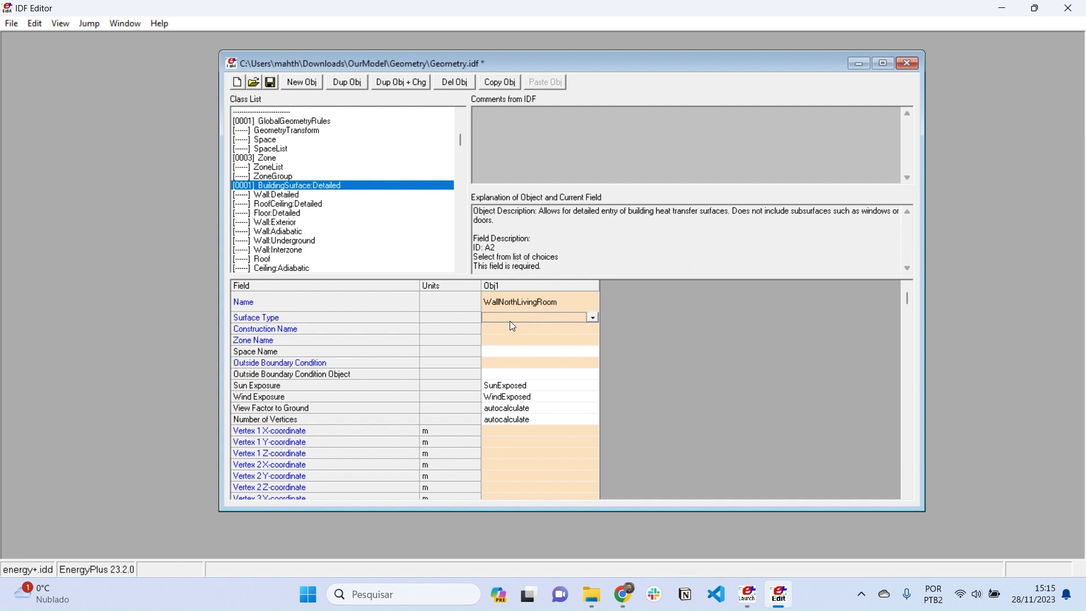
# Set the surface type to Wall and assign it to the LivingRoom zone.
pyautogui.click(592, 318)
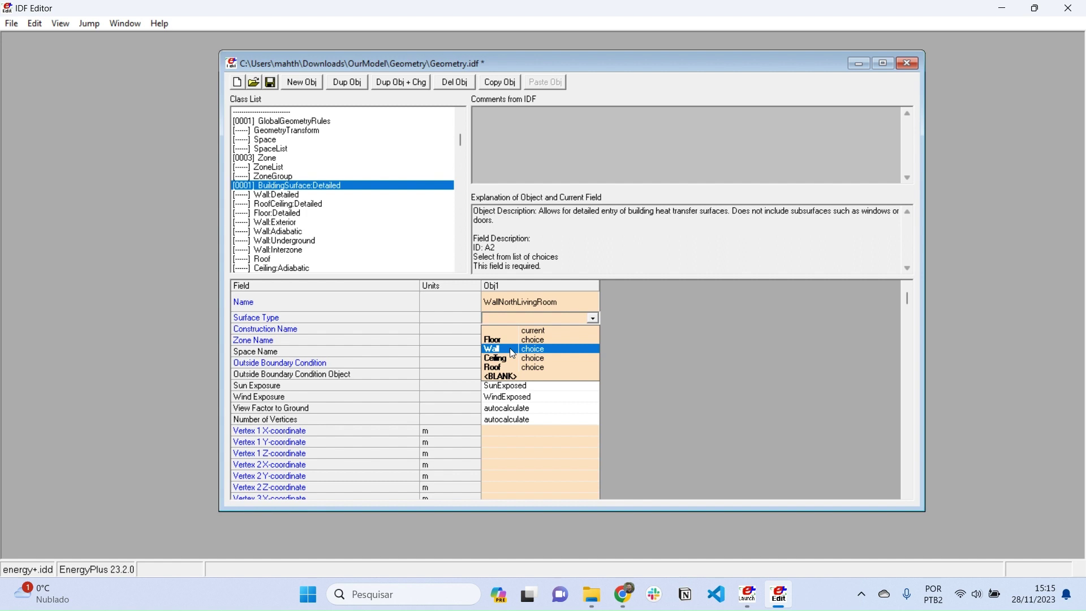
pyautogui.click(510, 348)
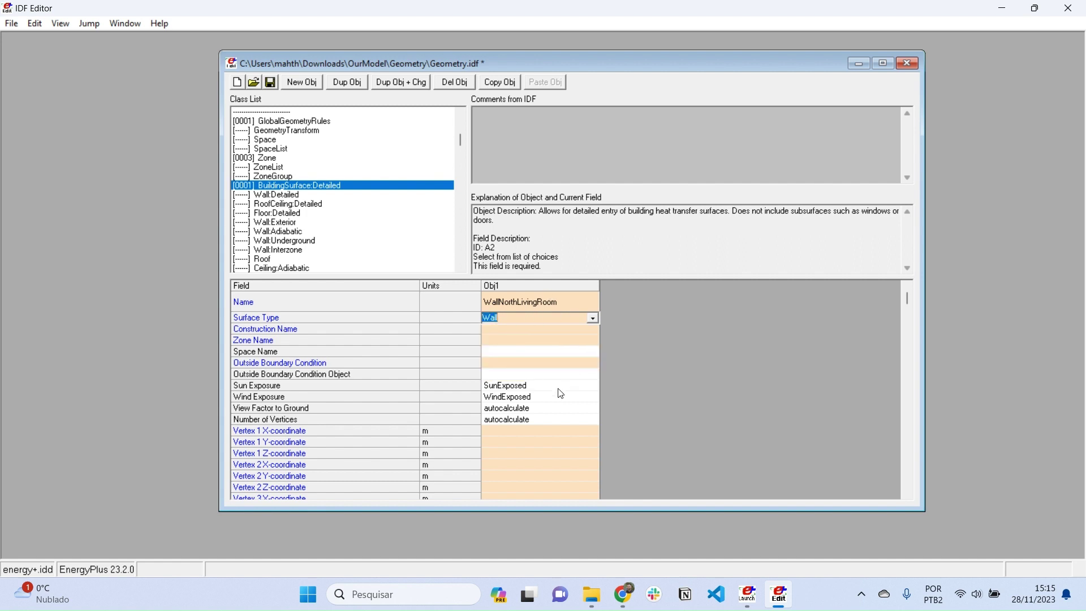
pyautogui.click(548, 327)
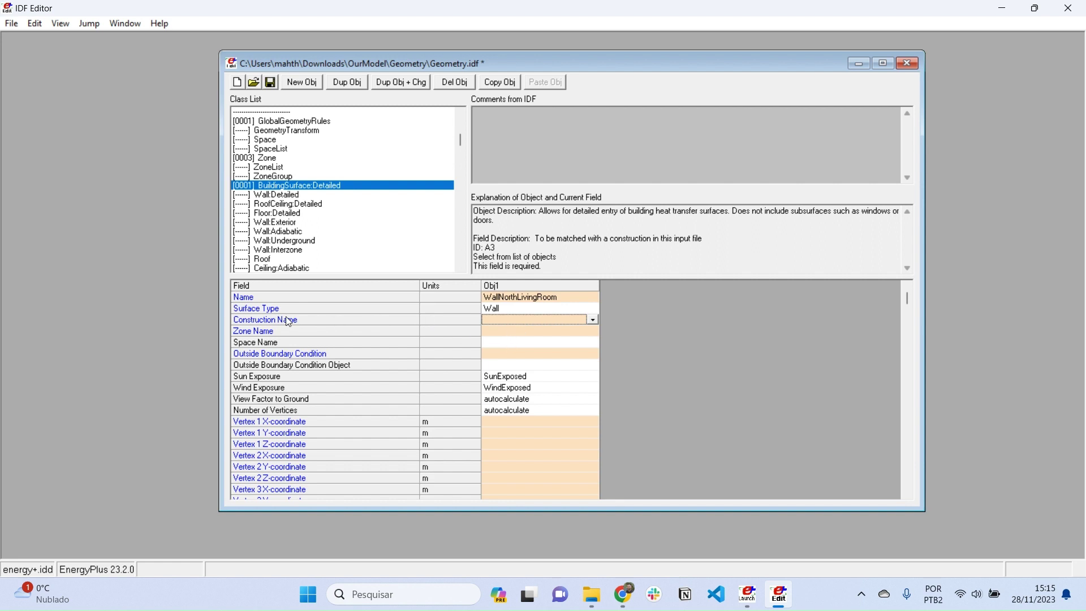
pyautogui.click(593, 321)
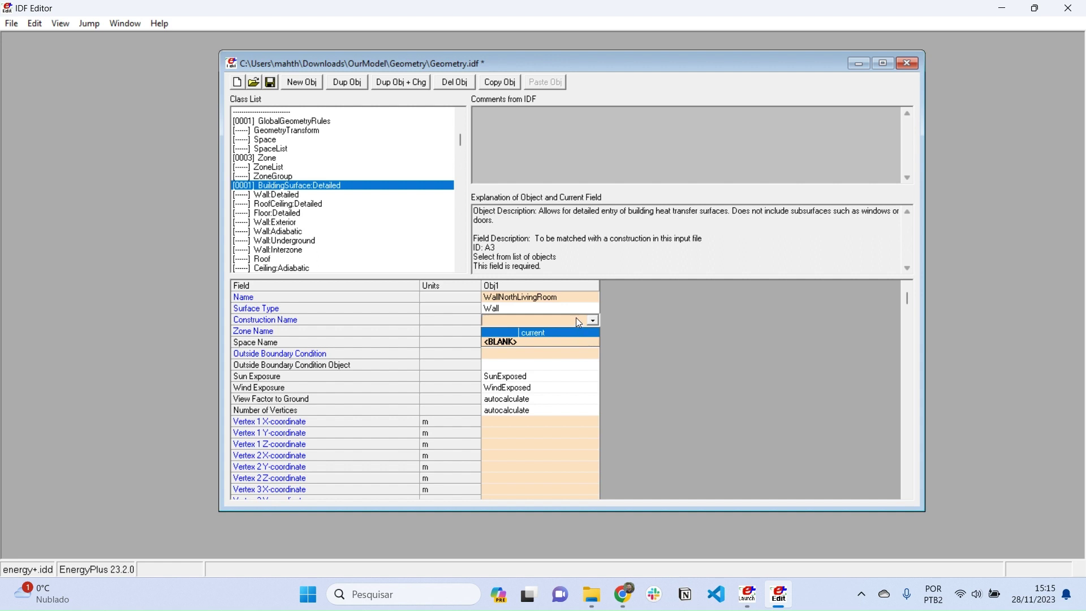
pyautogui.click(576, 318)
pyautogui.click(534, 333)
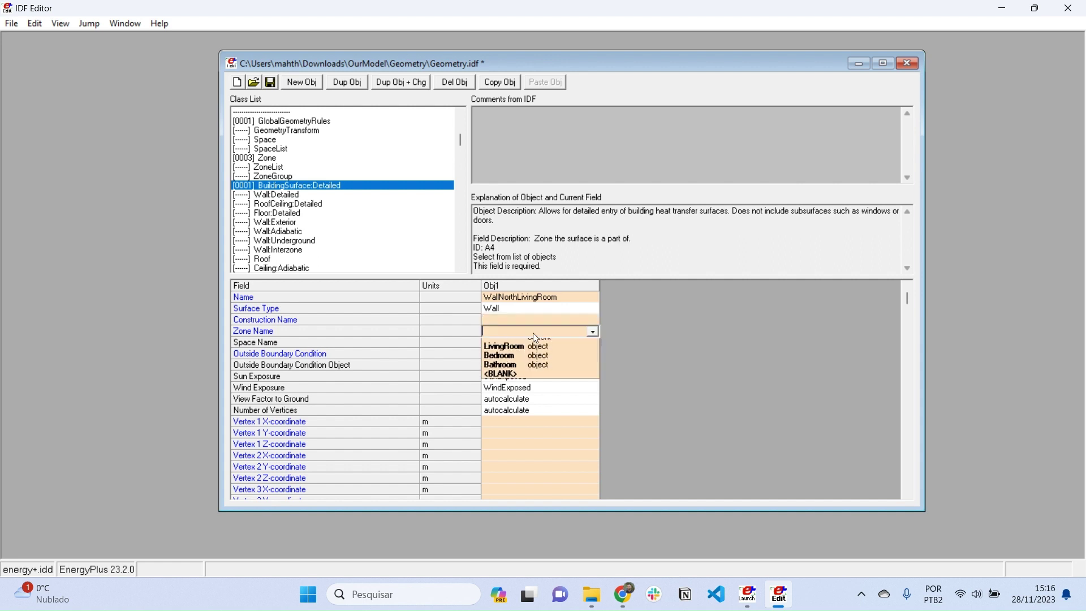
pyautogui.click(627, 325)
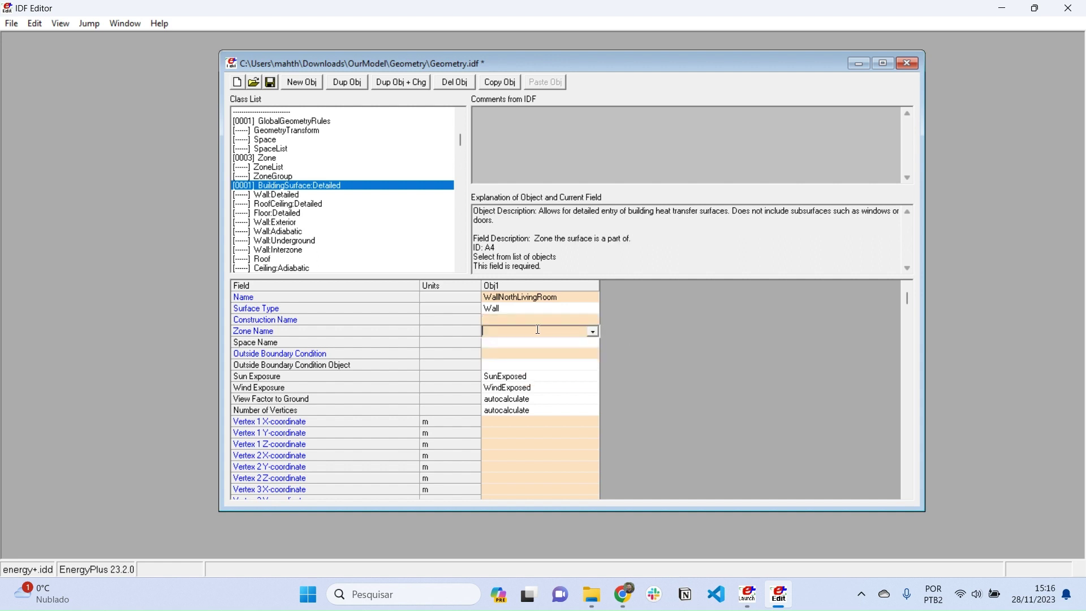
pyautogui.click(592, 331)
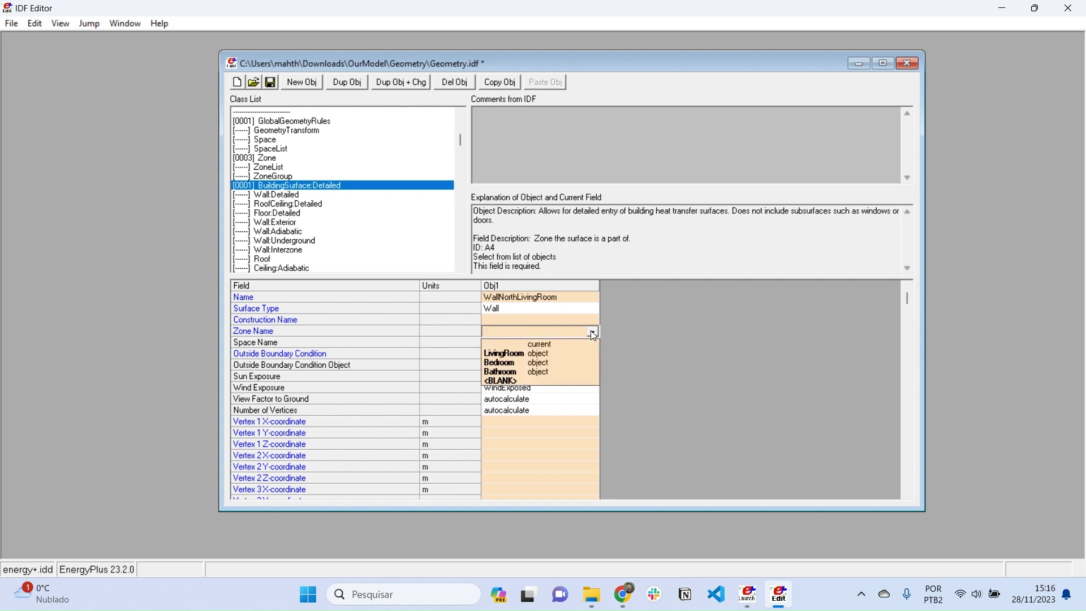
pyautogui.click(519, 353)
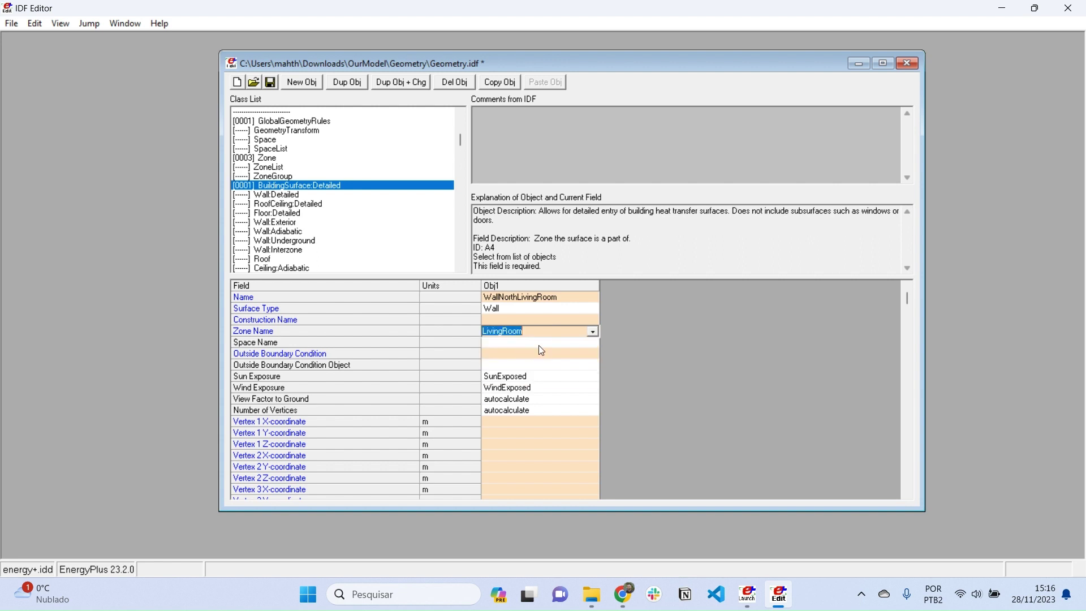
pyautogui.click(530, 345)
# Set the outside boundary condition to Outdoors and confirm SunExposed and WindExposed.
pyautogui.click(511, 355)
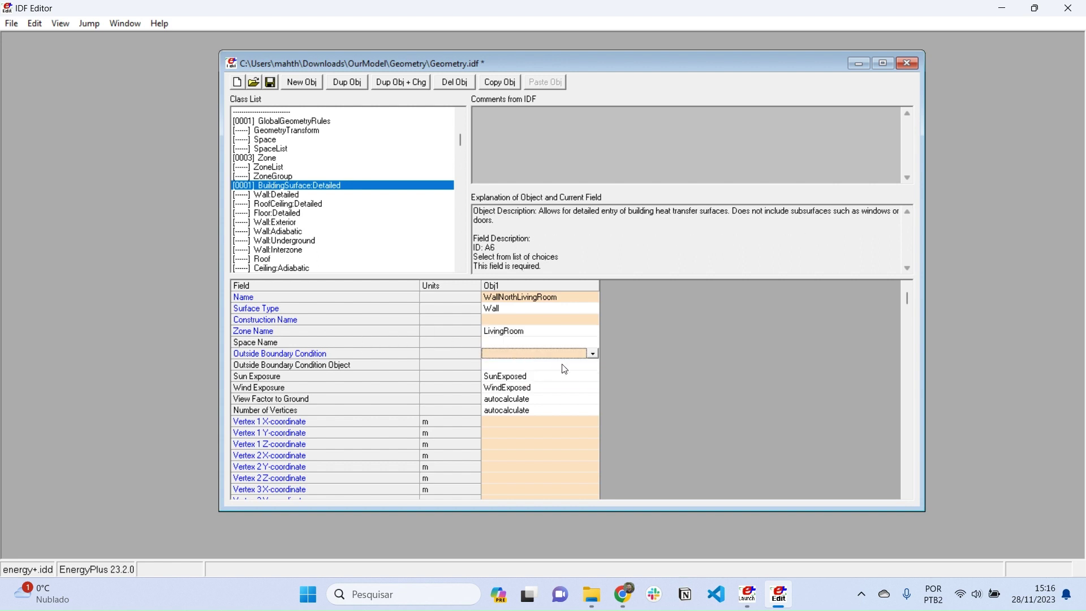
pyautogui.click(594, 355)
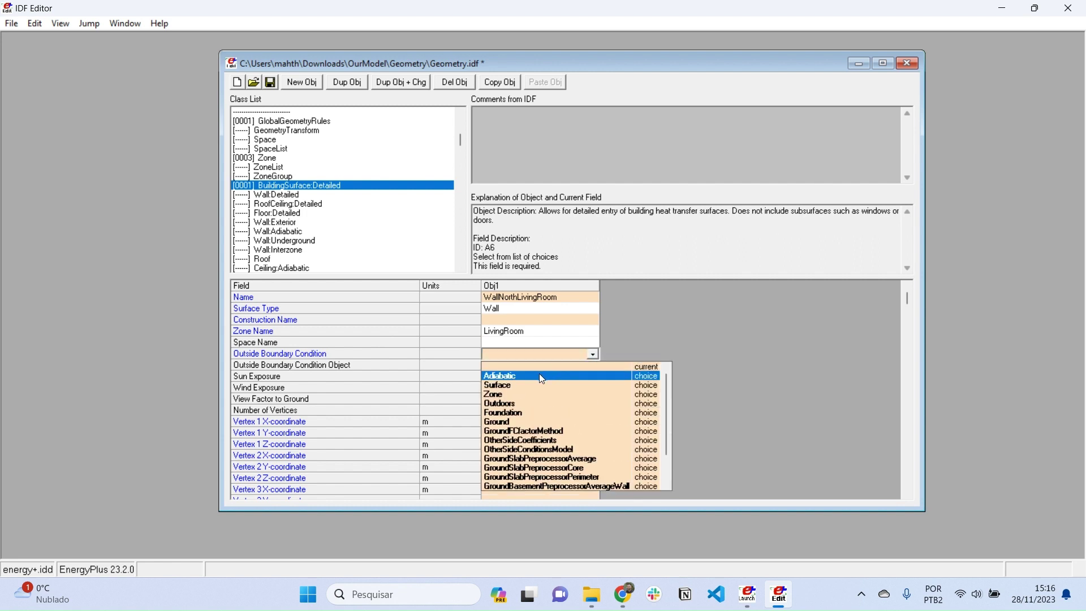
pyautogui.click(539, 403)
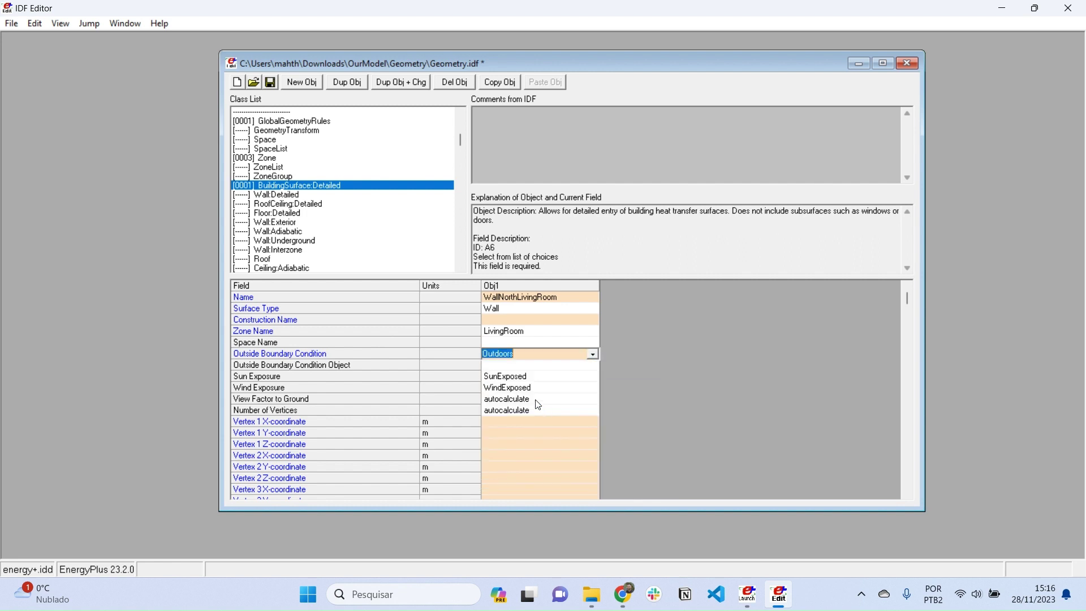
pyautogui.click(539, 367)
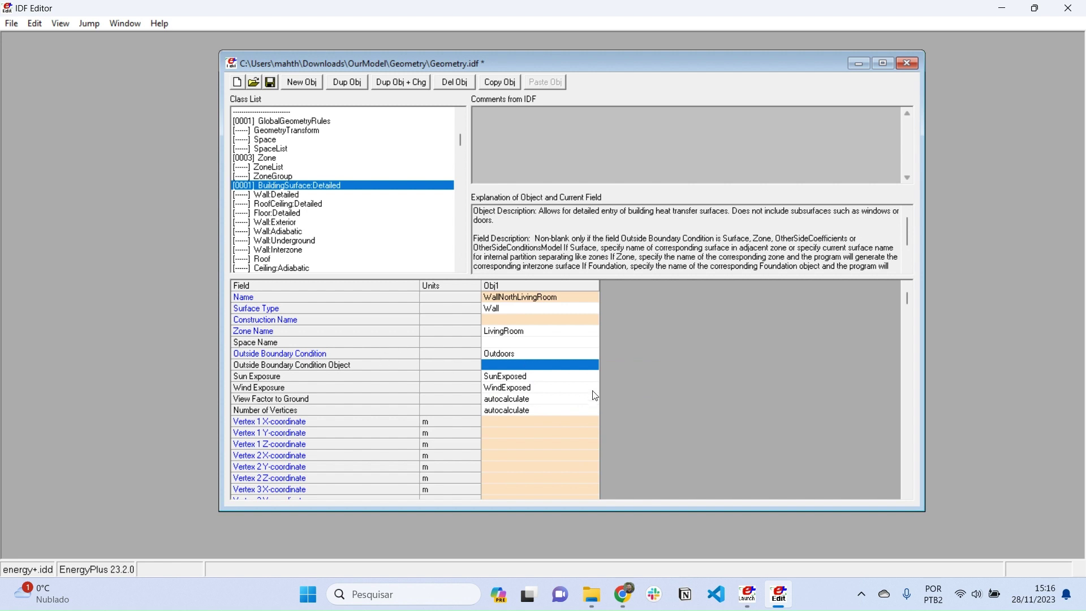
pyautogui.click(540, 376)
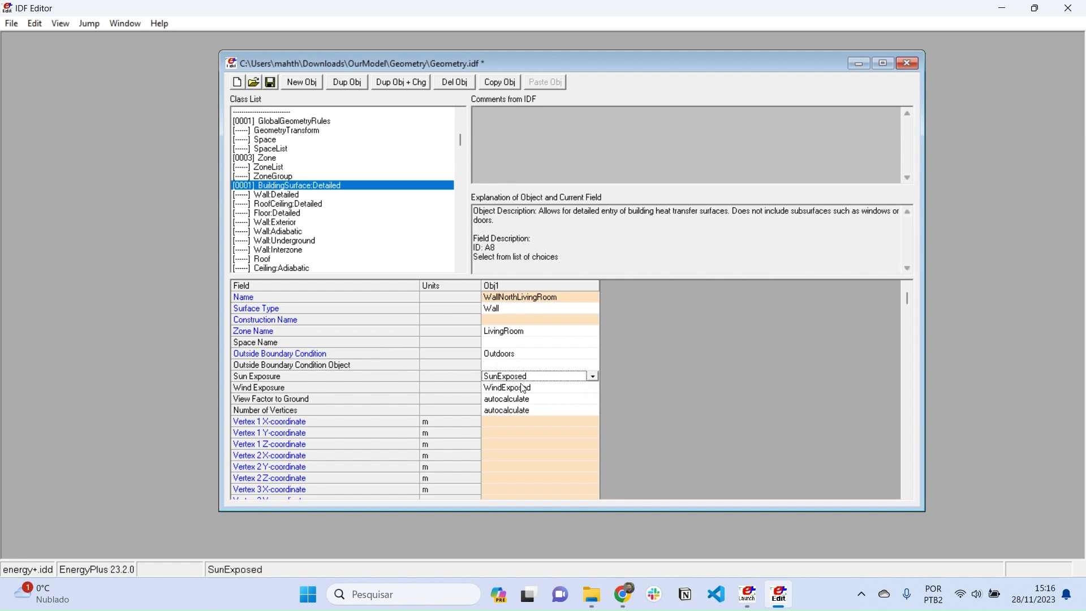
pyautogui.click(519, 399)
pyautogui.click(532, 390)
pyautogui.scroll(-1, 533, 396)
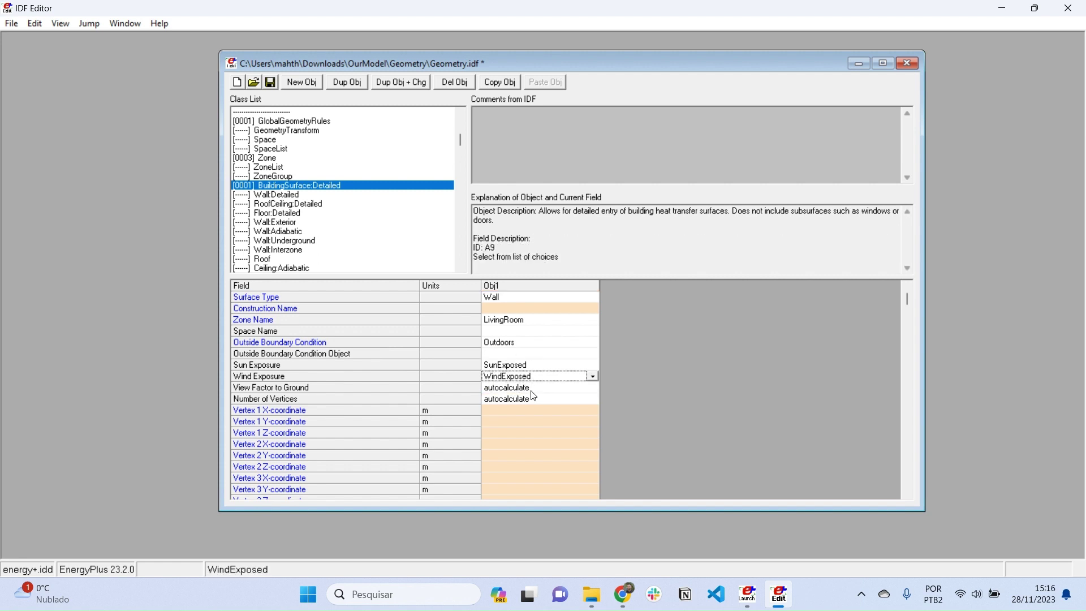
pyautogui.scroll(-4, 529, 395)
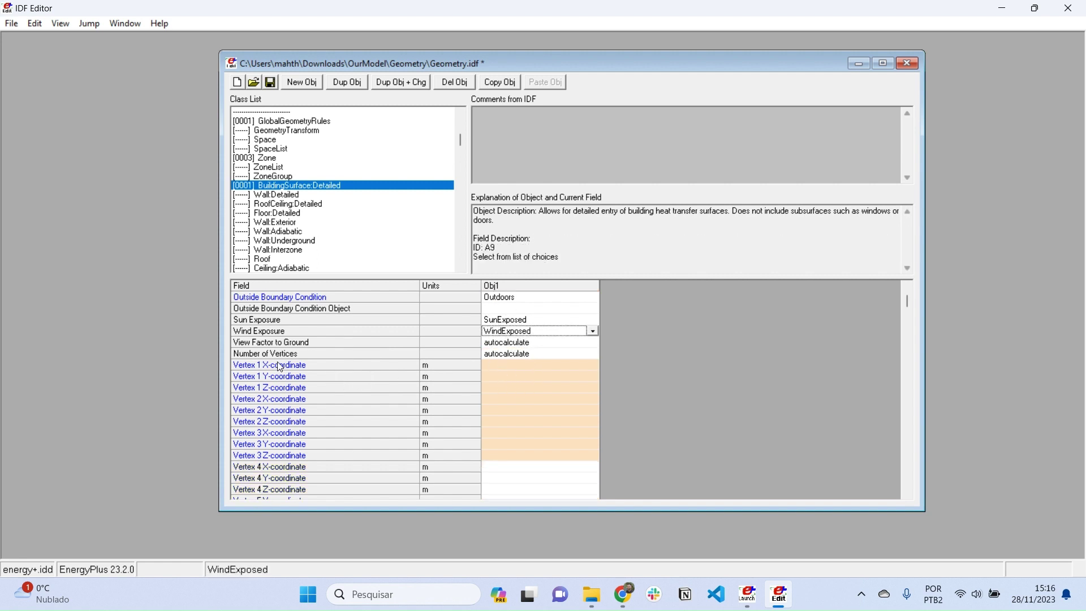
pyautogui.click(506, 366)
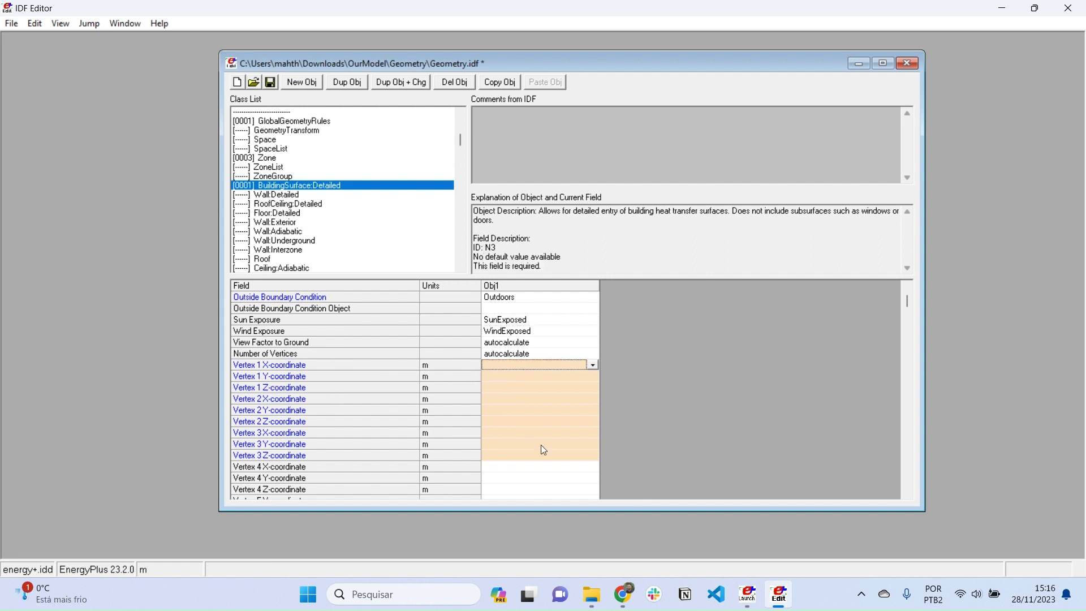
# Check the Wall_North_TZ_1 corner coordinates on the slide, then return to WallNorthLivingRoom.
pyautogui.moveTo(625, 605)
pyautogui.click(653, 480)
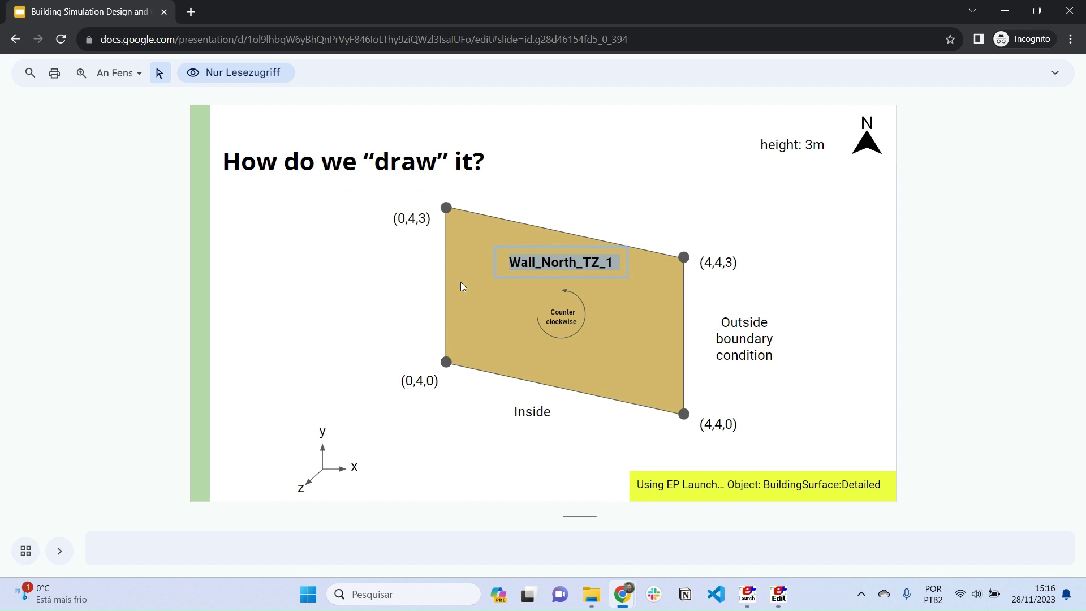
pyautogui.click(523, 398)
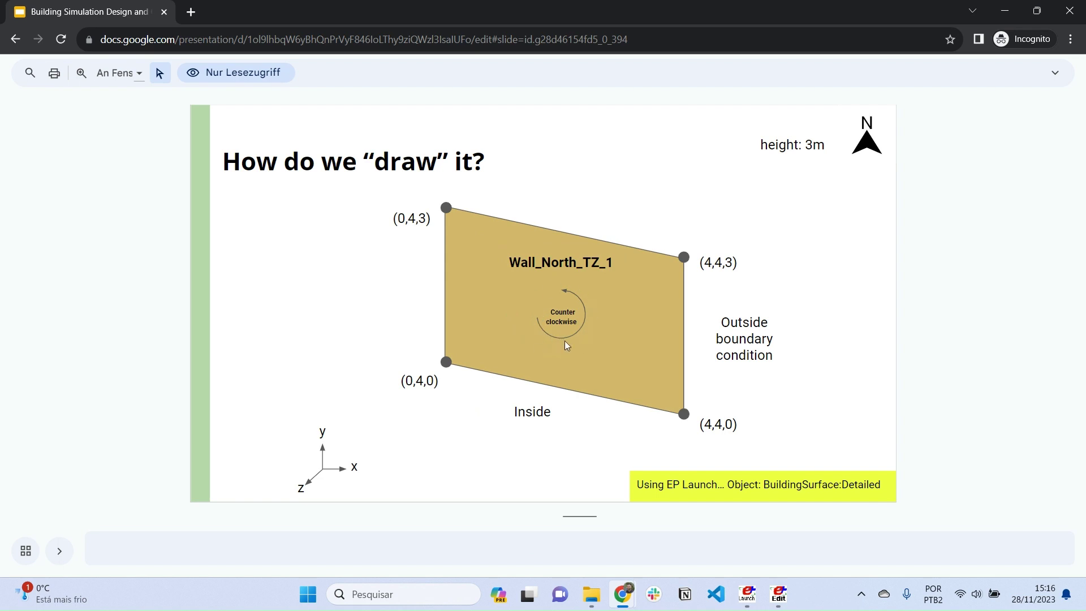
pyautogui.click(780, 595)
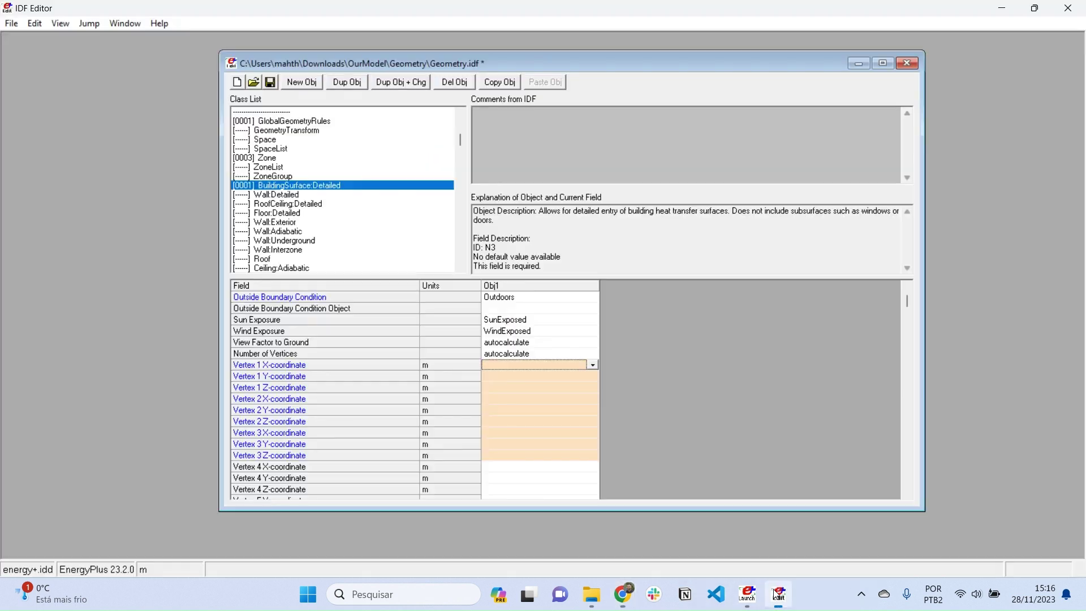
# Check GlobalGeometryRules: UpperLeftCorner starting vertex, CounterClockWise direction, World coordinate system.
pyautogui.scroll(1, 285, 163)
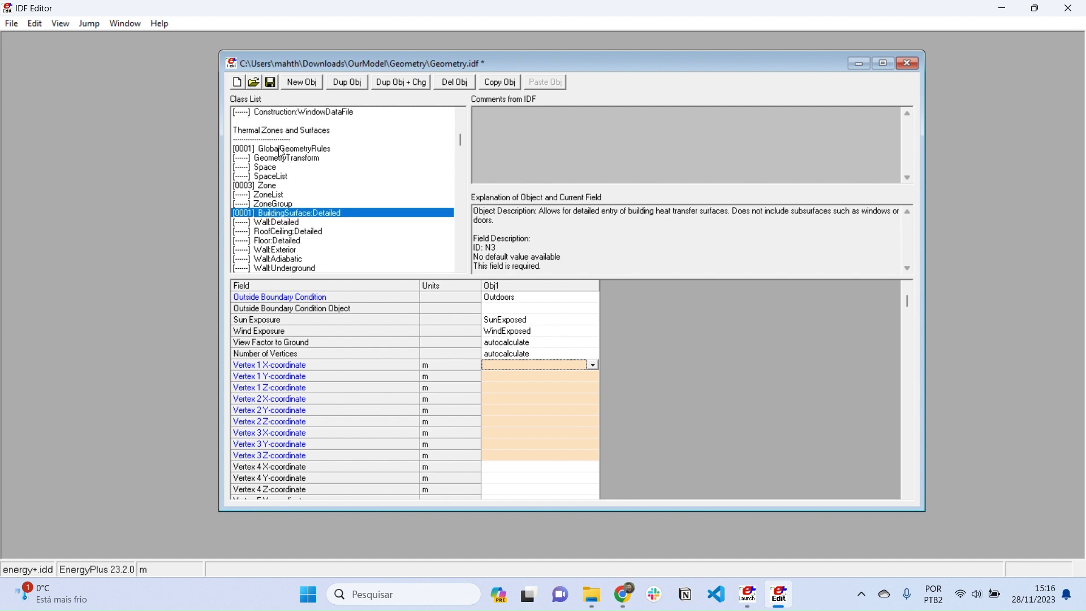
pyautogui.click(286, 149)
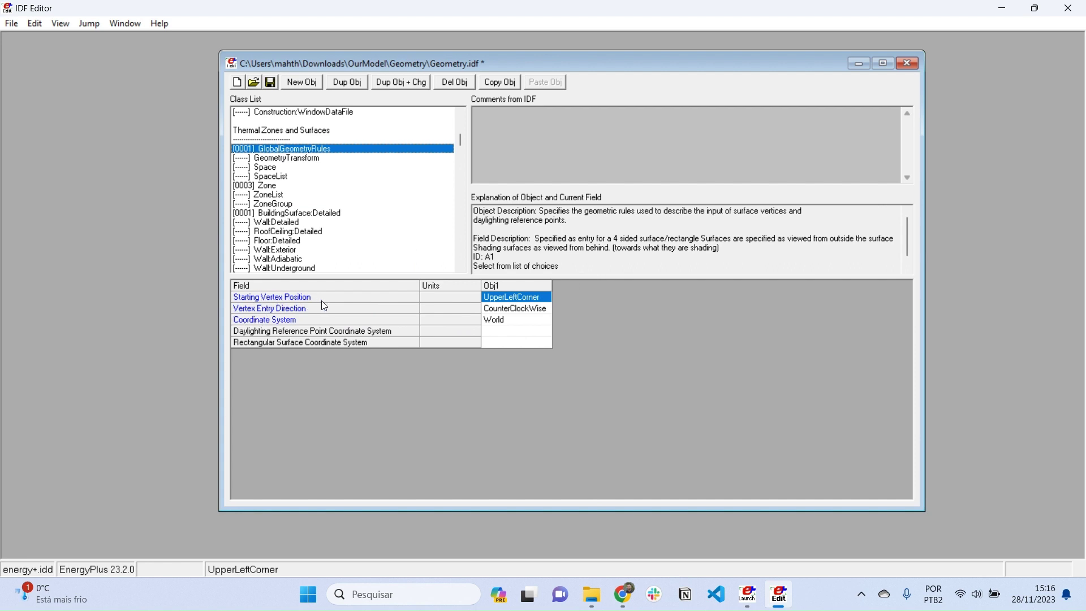
pyautogui.click(500, 299)
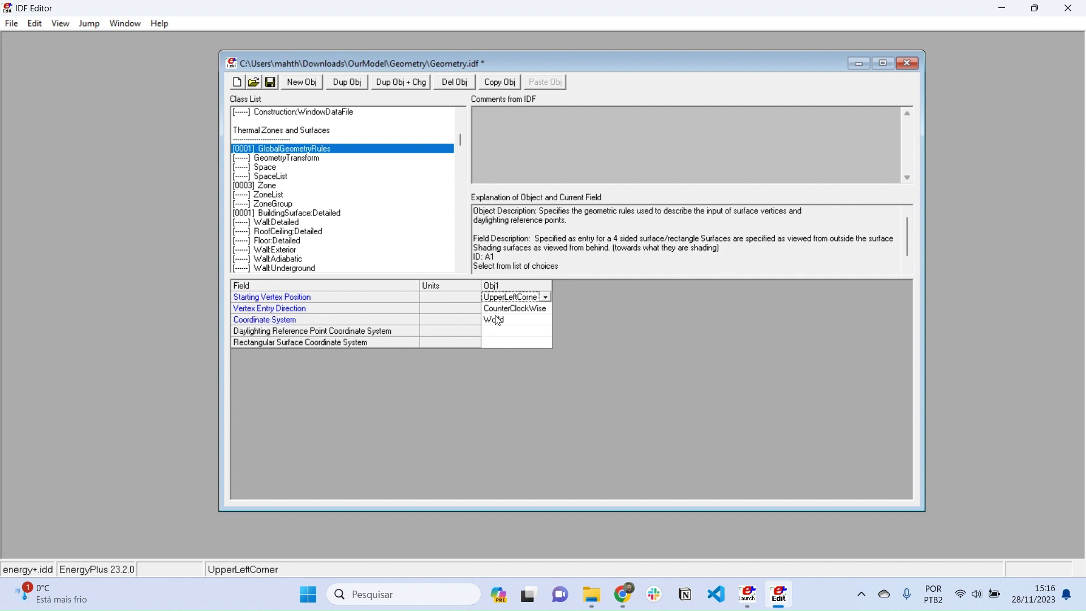
pyautogui.click(534, 314)
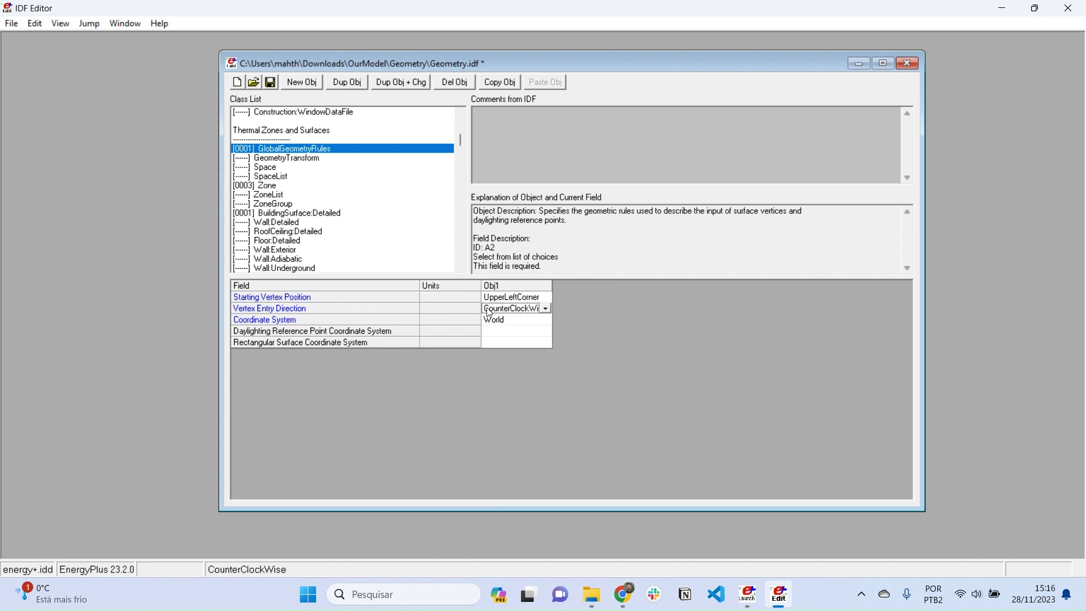
pyautogui.click(521, 324)
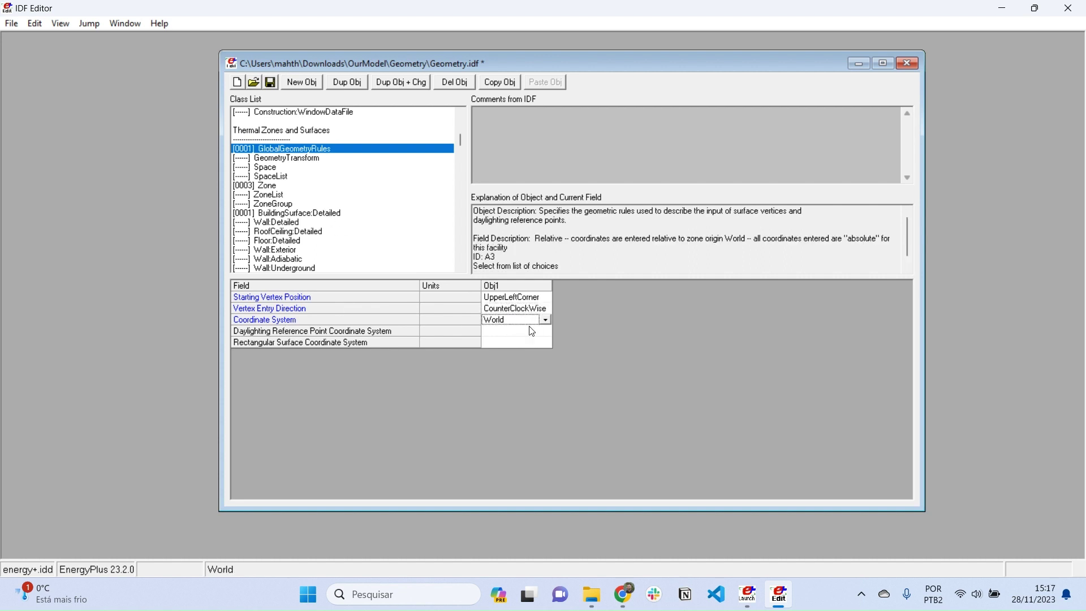
pyautogui.click(546, 320)
pyautogui.click(628, 337)
pyautogui.click(514, 334)
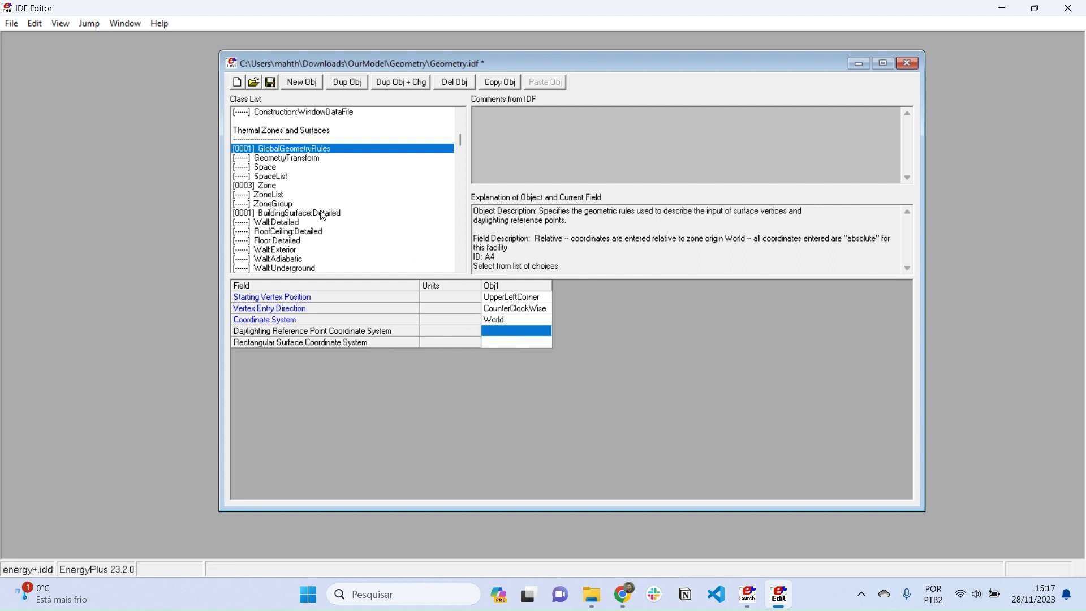
# Go back to WallNorthLivingRoom's vertex fields, recheck the geometry rules, and view the wall slide.
pyautogui.click(288, 218)
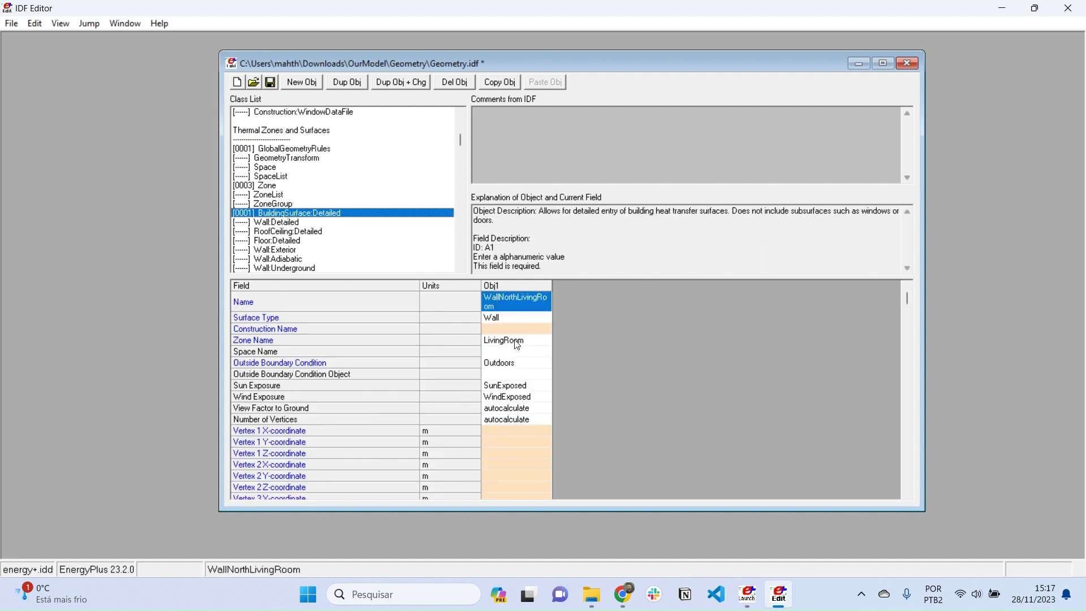
pyautogui.click(535, 419)
pyautogui.click(535, 430)
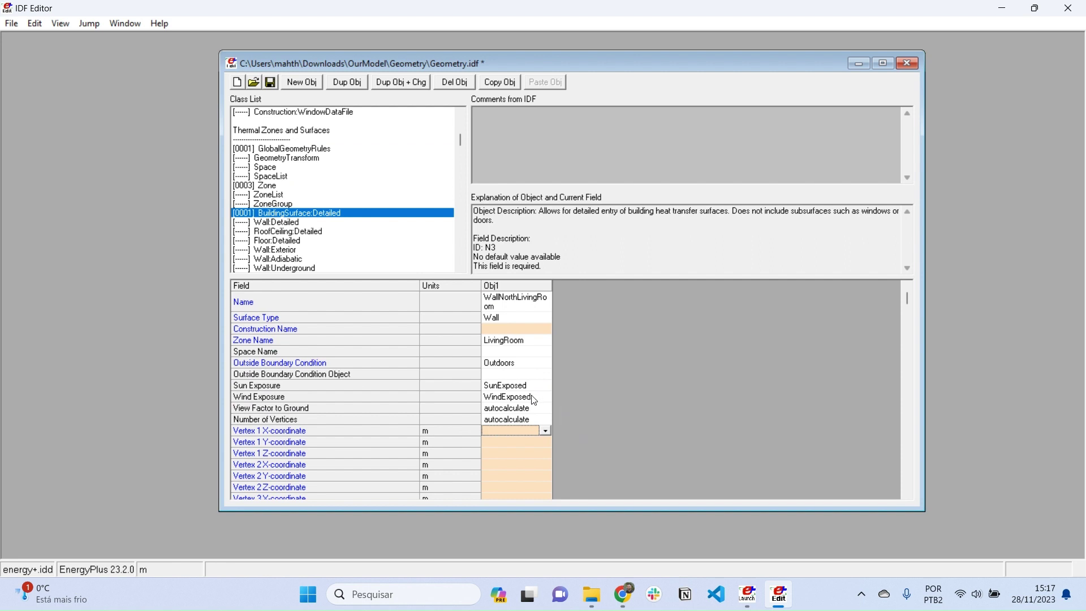
pyautogui.click(296, 149)
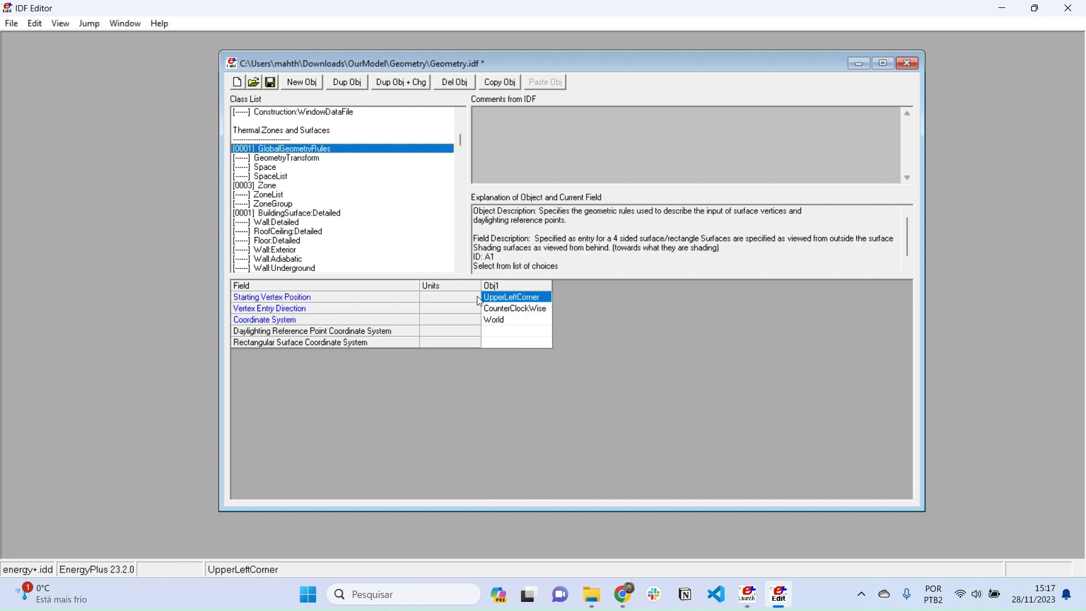
pyautogui.click(289, 213)
pyautogui.moveTo(624, 601)
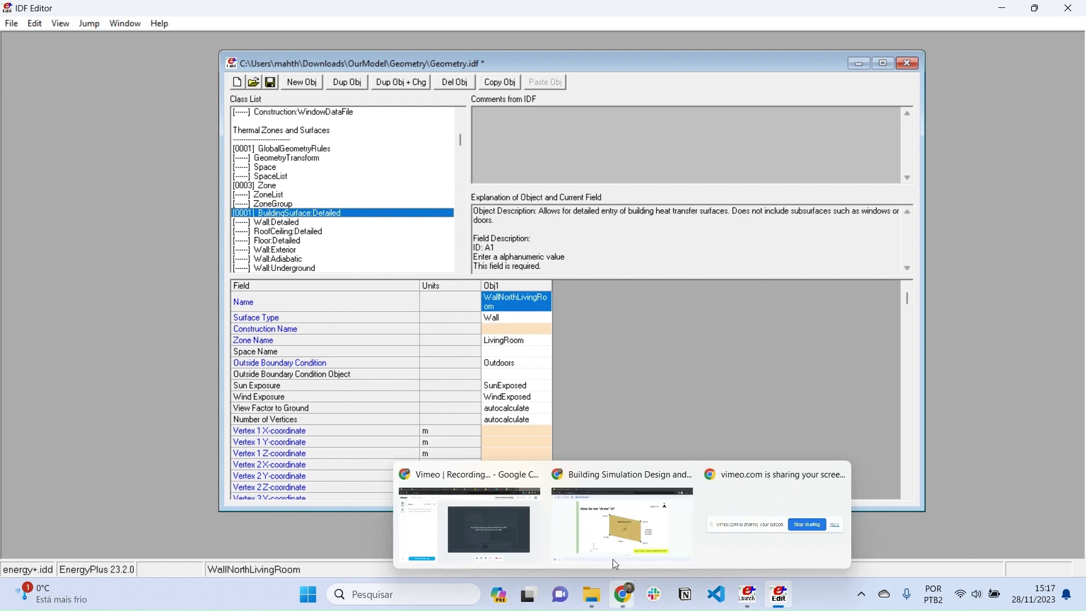
pyautogui.click(601, 521)
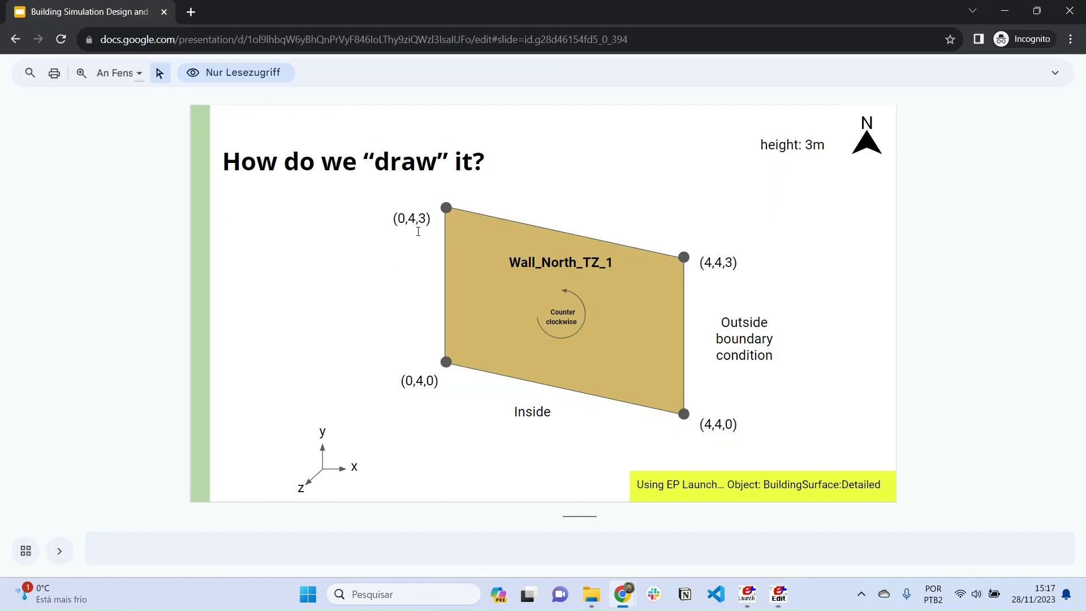
# Enter WallNorthLivingRoom vertex 1 as (0,4,3).
pyautogui.moveTo(780, 594)
pyautogui.click(797, 512)
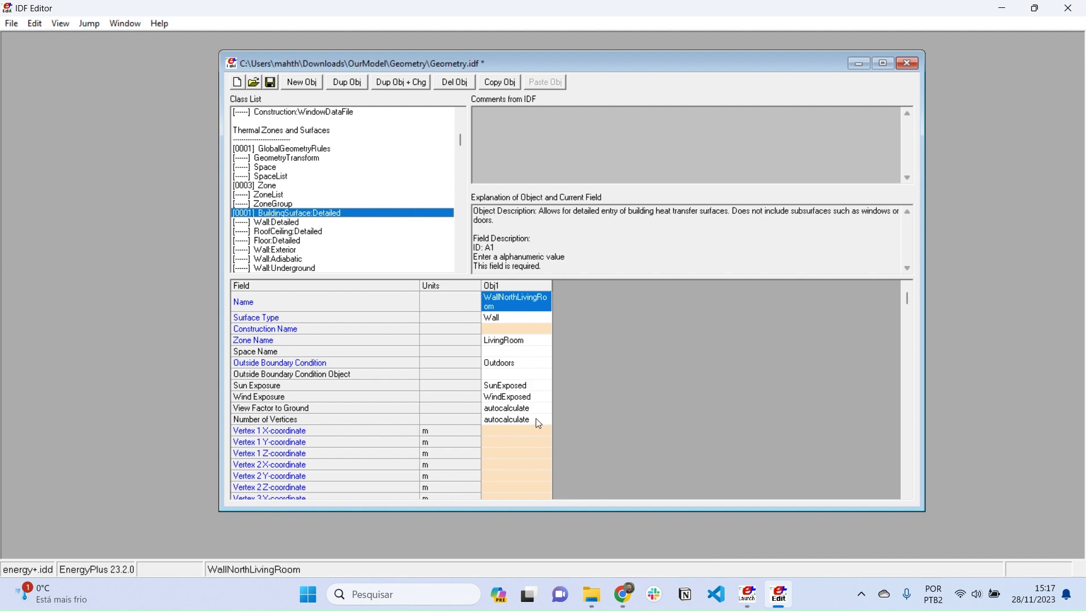
pyautogui.write('0')
pyautogui.press('Return')
pyautogui.write('4')
pyautogui.press('Return')
pyautogui.write('3')
pyautogui.press('Return')
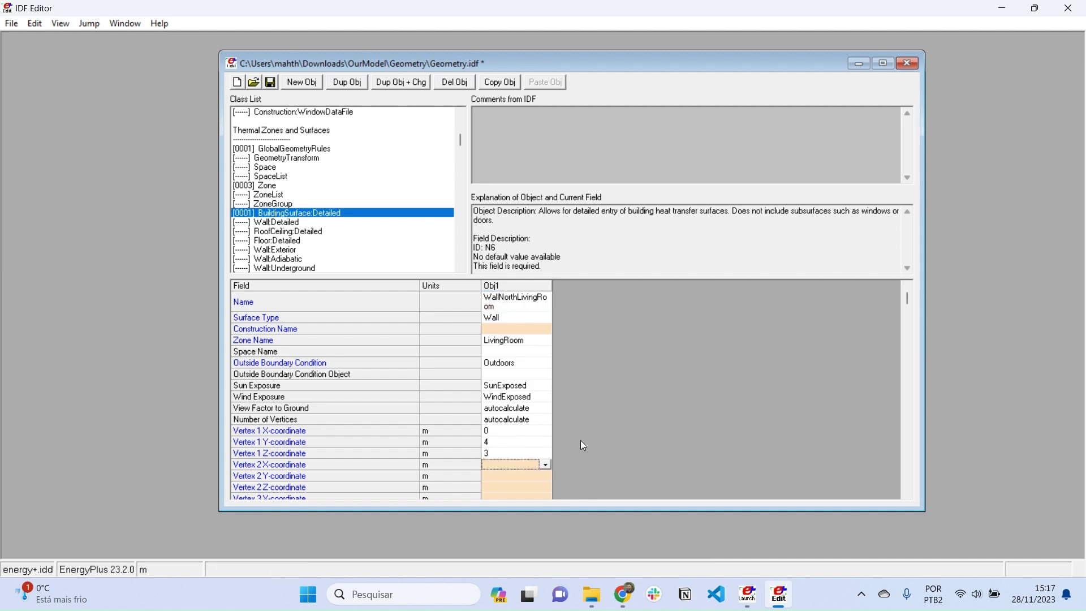
pyautogui.hotkey('alt', 'Tab')
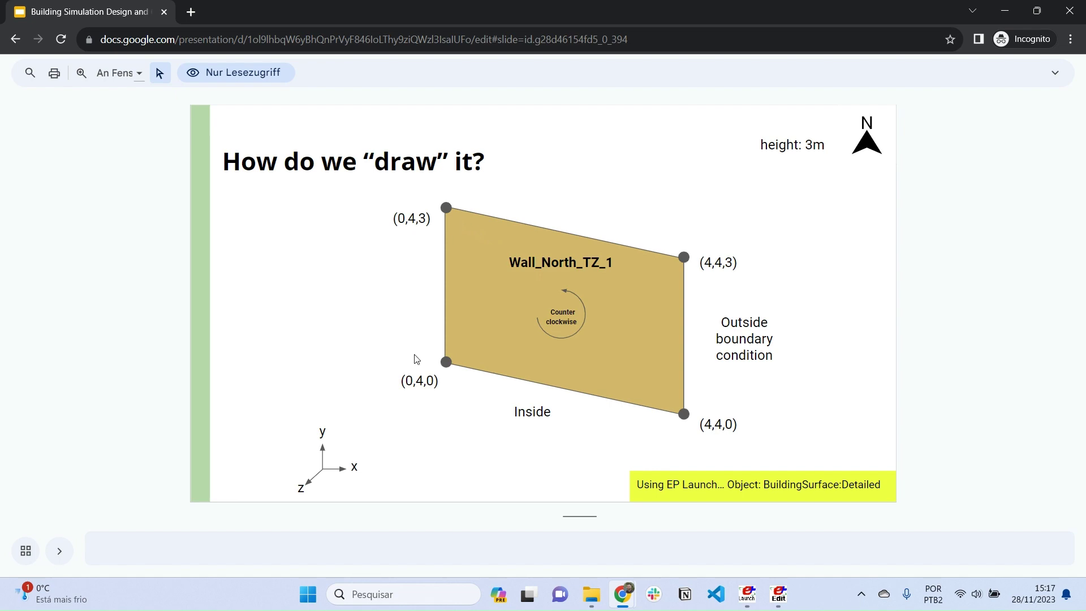
# Enter vertex 2 as (0,4,0), checking the wall diagram slide.
pyautogui.click(788, 600)
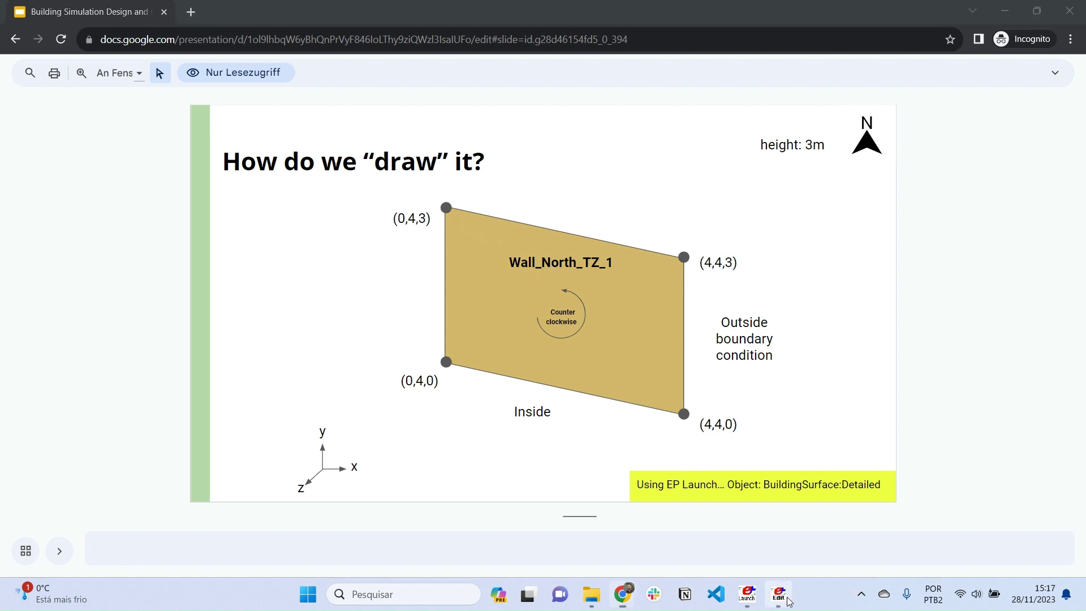
pyautogui.write('0')
pyautogui.press('Return')
pyautogui.write('4')
pyautogui.press('Return')
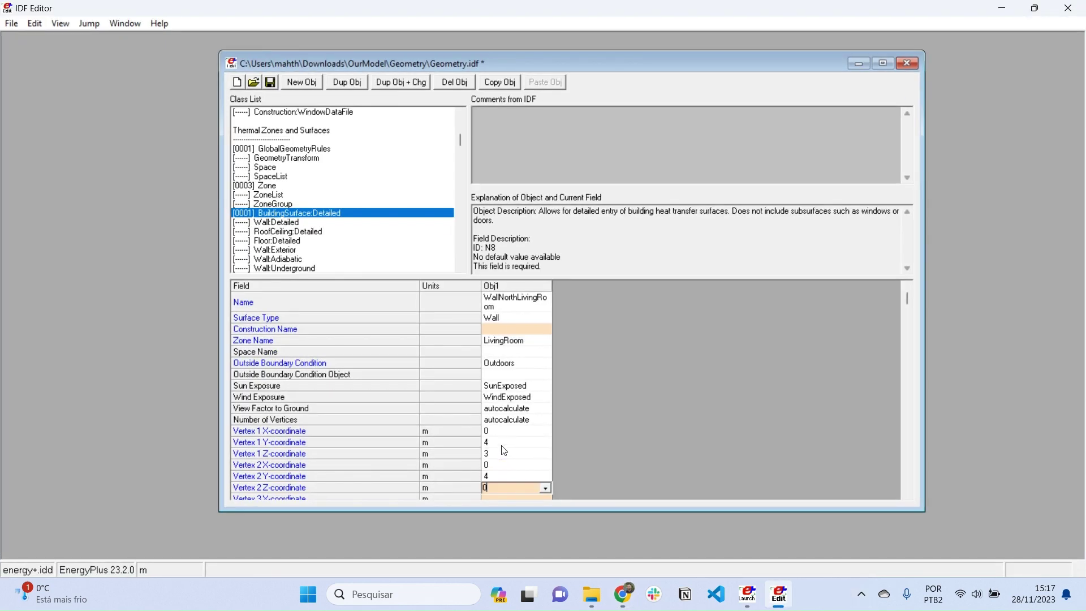
pyautogui.hotkey('alt', 'Tab')
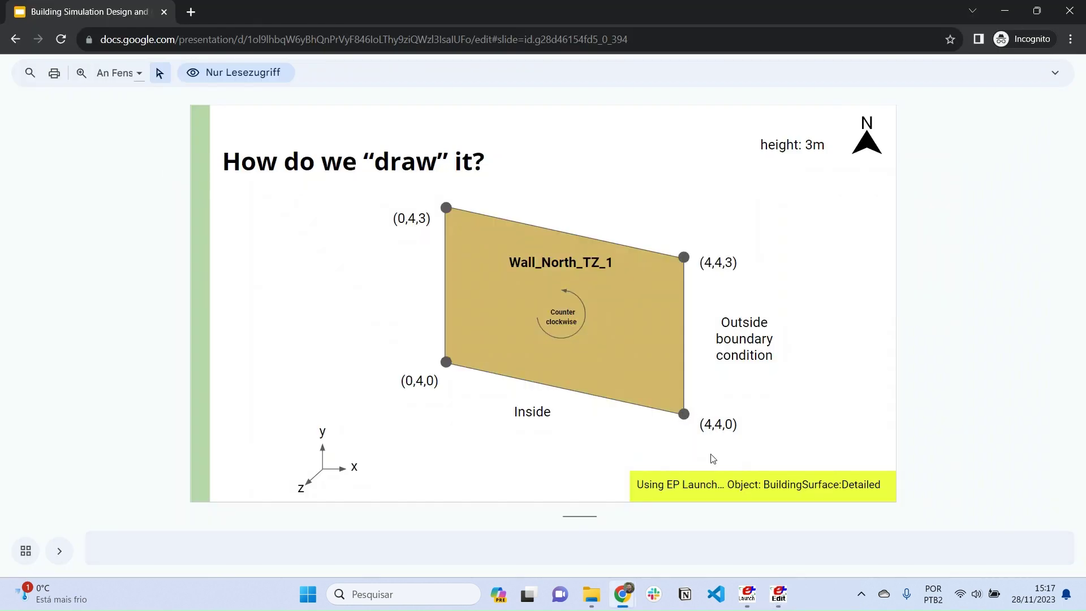
pyautogui.hotkey('alt', 'Tab')
pyautogui.write('0')
pyautogui.press('Return')
# Enter vertex 3 as (4,4,0).
pyautogui.write('4')
pyautogui.press('Return')
pyautogui.write('4')
pyautogui.press('Return')
pyautogui.write('0')
pyautogui.press('Return')
pyautogui.click(784, 606)
pyautogui.click(780, 594)
pyautogui.scroll(-2, 533, 442)
pyautogui.write('4')
# Enter vertex 4 as (4,4,3) and save Geometry.idf.
pyautogui.press('Return')
pyautogui.write('4')
pyautogui.press('Return')
pyautogui.write('3')
pyautogui.press('Return')
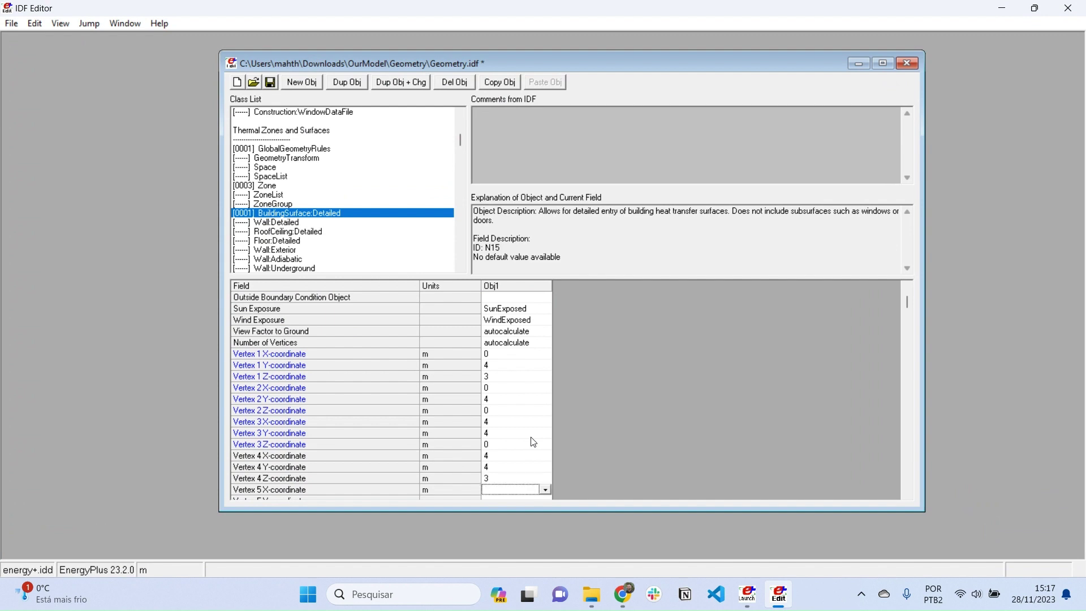
pyautogui.click(270, 83)
pyautogui.scroll(2, 510, 351)
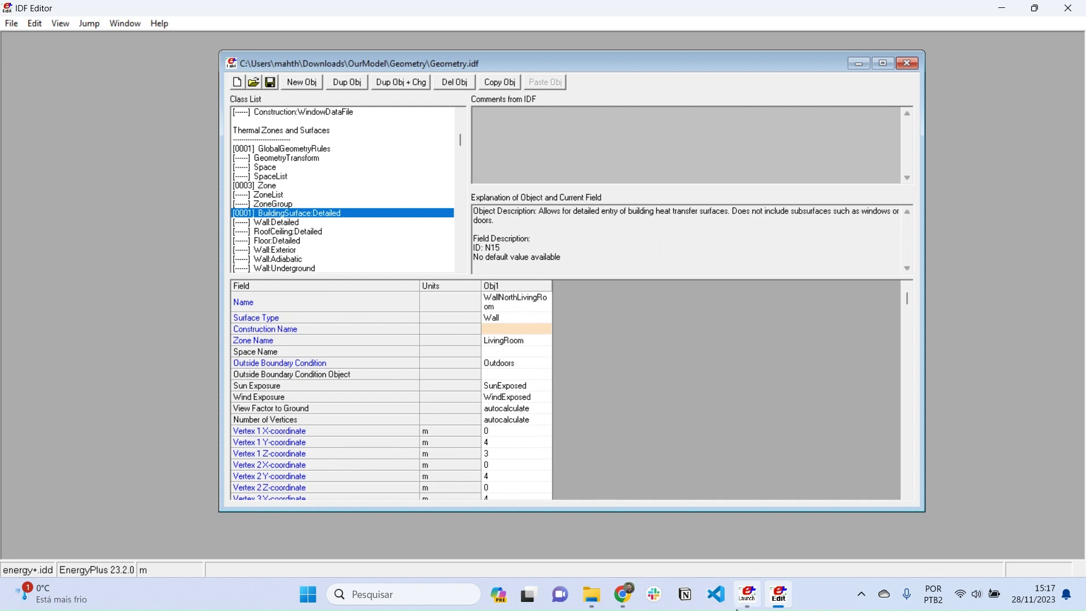
# Page to the Window_TZ_1 slide showing corners (1,4,2), (1,4,1), (3,4,1), (3,4,2).
pyautogui.moveTo(626, 583)
pyautogui.click(618, 493)
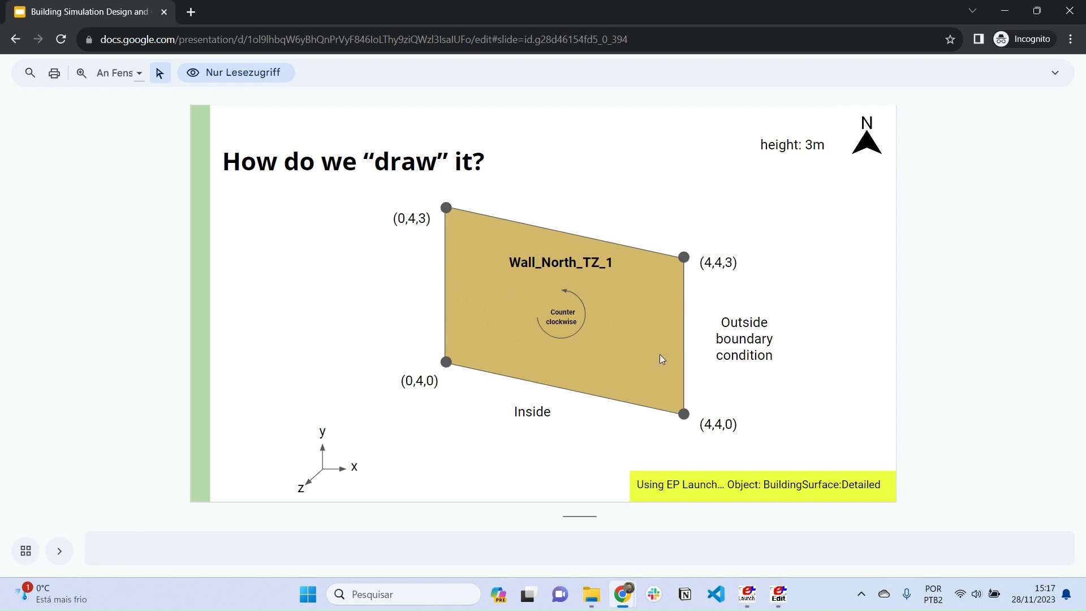
pyautogui.press('Down')
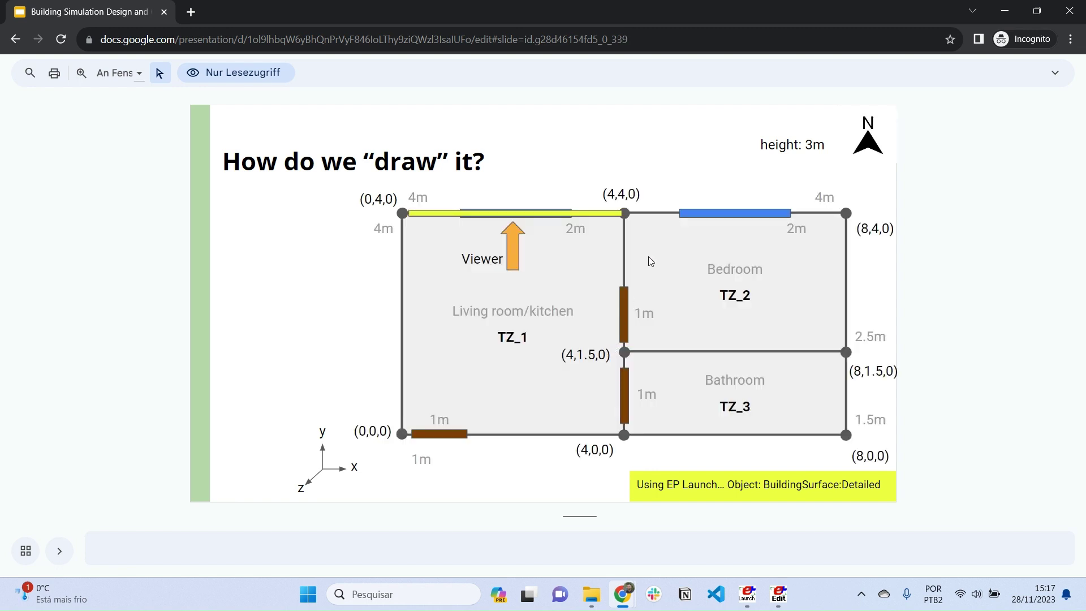
pyautogui.press('Down')
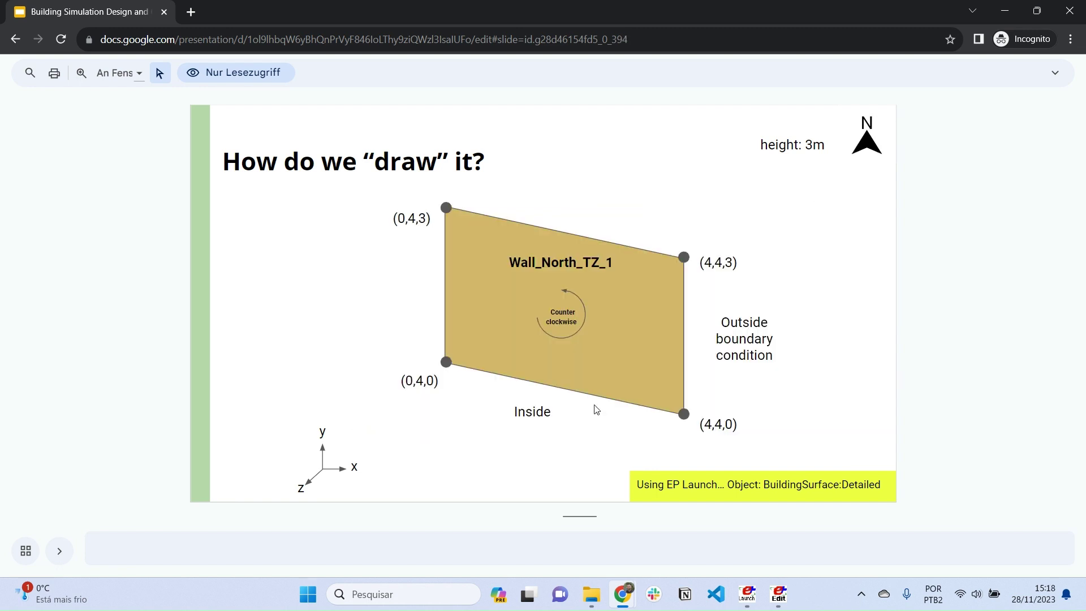
pyautogui.press('Down')
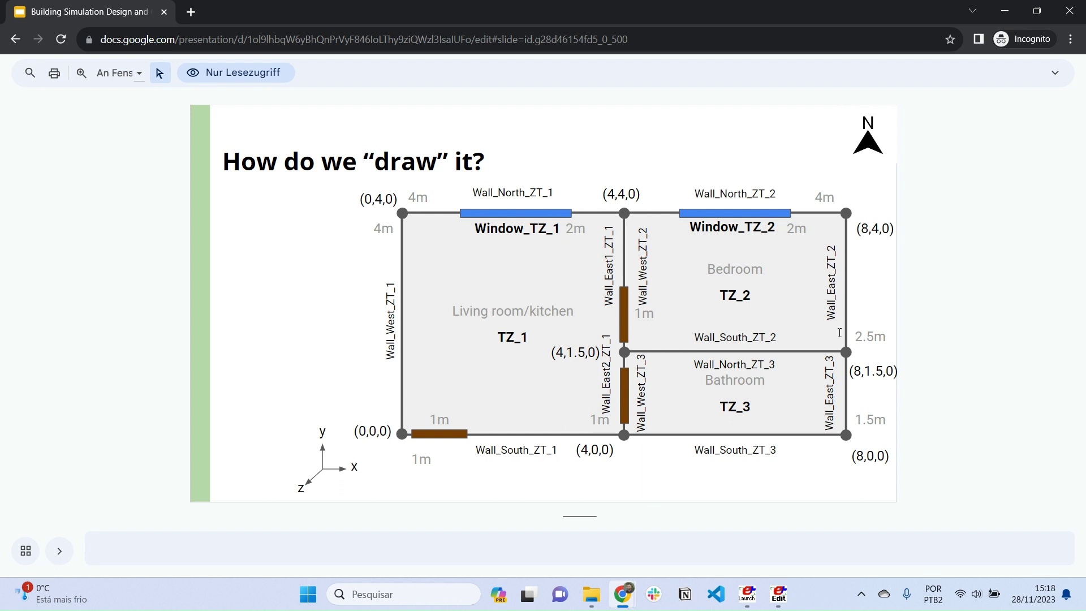
pyautogui.press('Down')
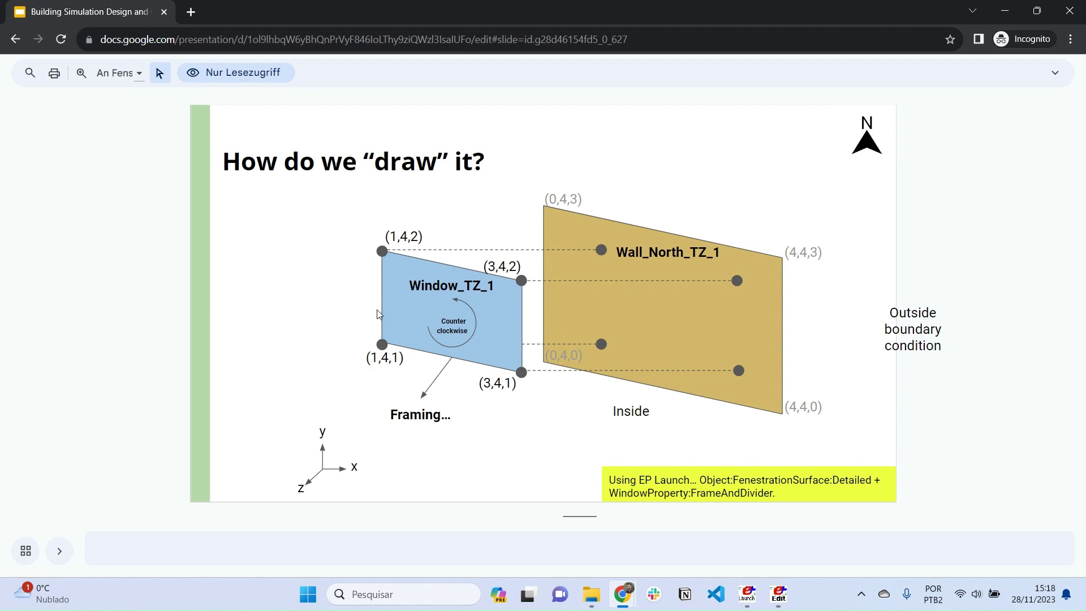
# Add a new FenestrationSurface:Detailed object and give it the name WindowLivingRoom.
pyautogui.click(779, 594)
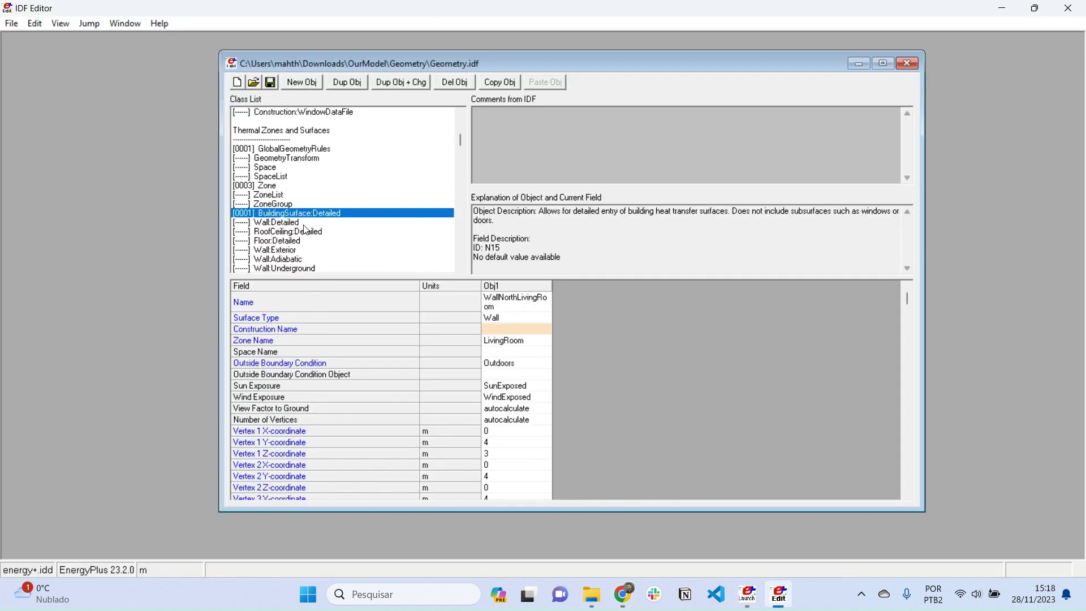
pyautogui.scroll(-1, 307, 235)
pyautogui.scroll(-3, 306, 235)
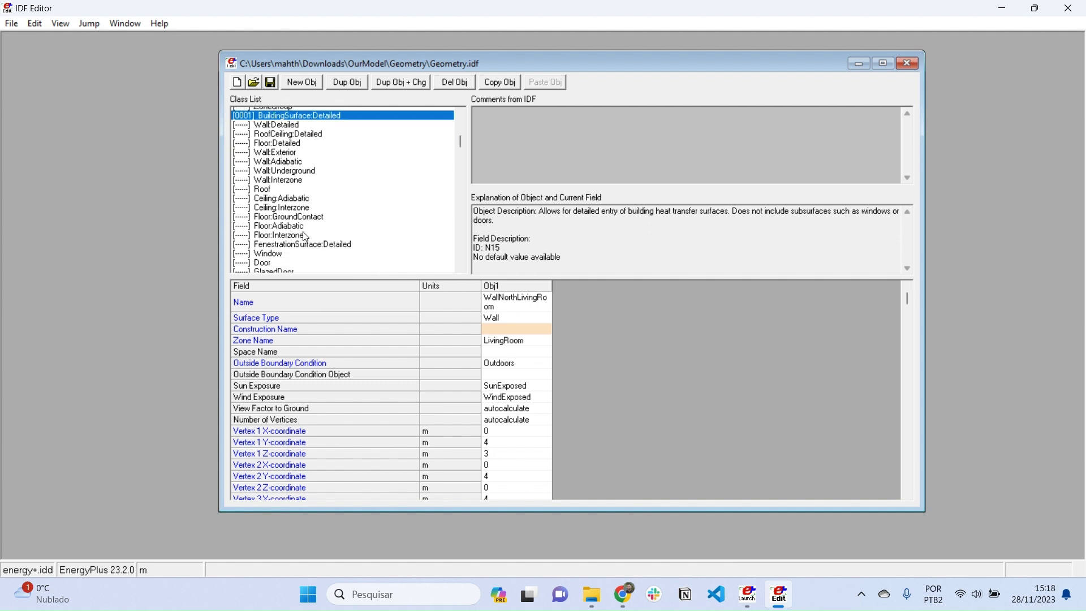
pyautogui.click(320, 232)
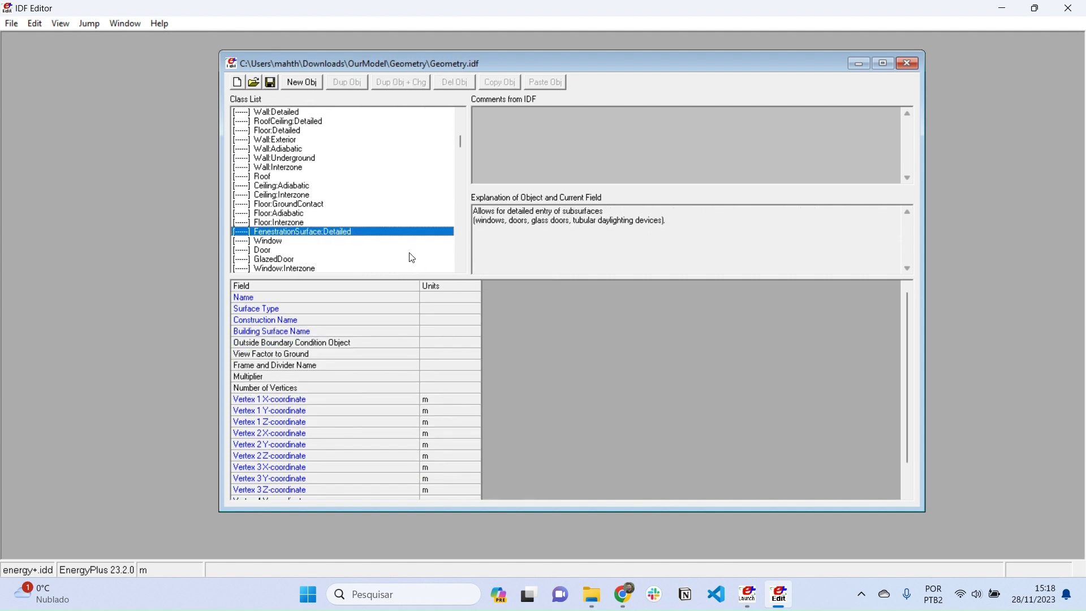
pyautogui.moveTo(569, 70); pyautogui.dragTo(542, 41)
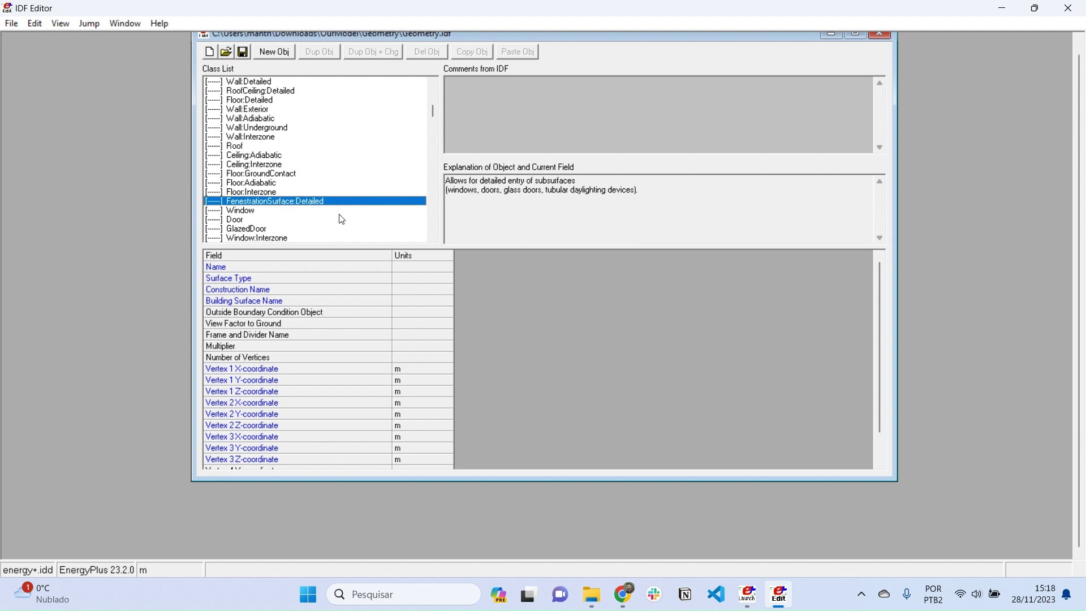
pyautogui.click(273, 51)
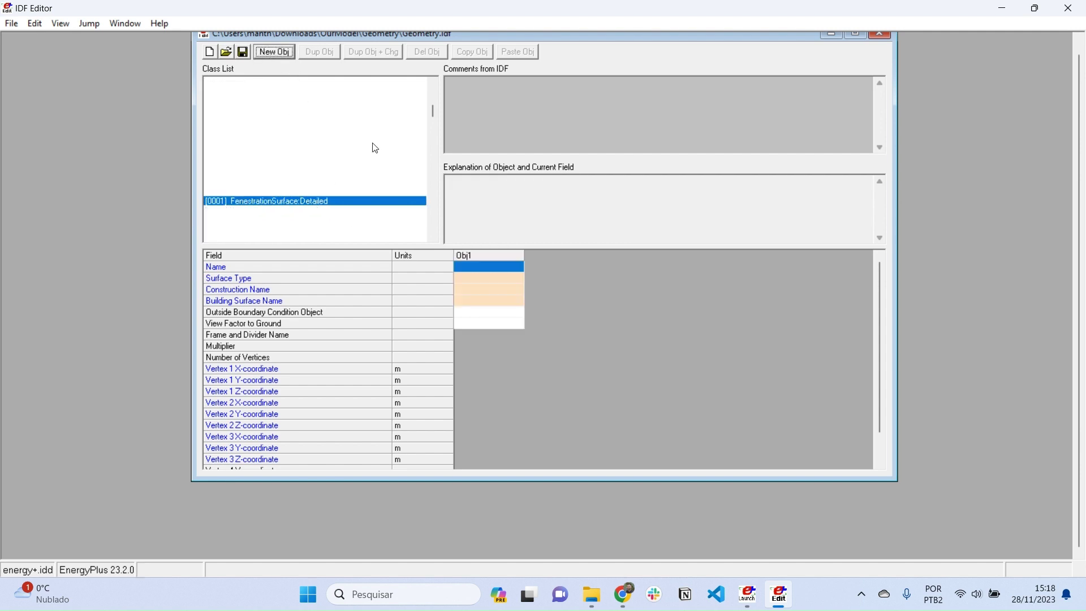
pyautogui.click(483, 267)
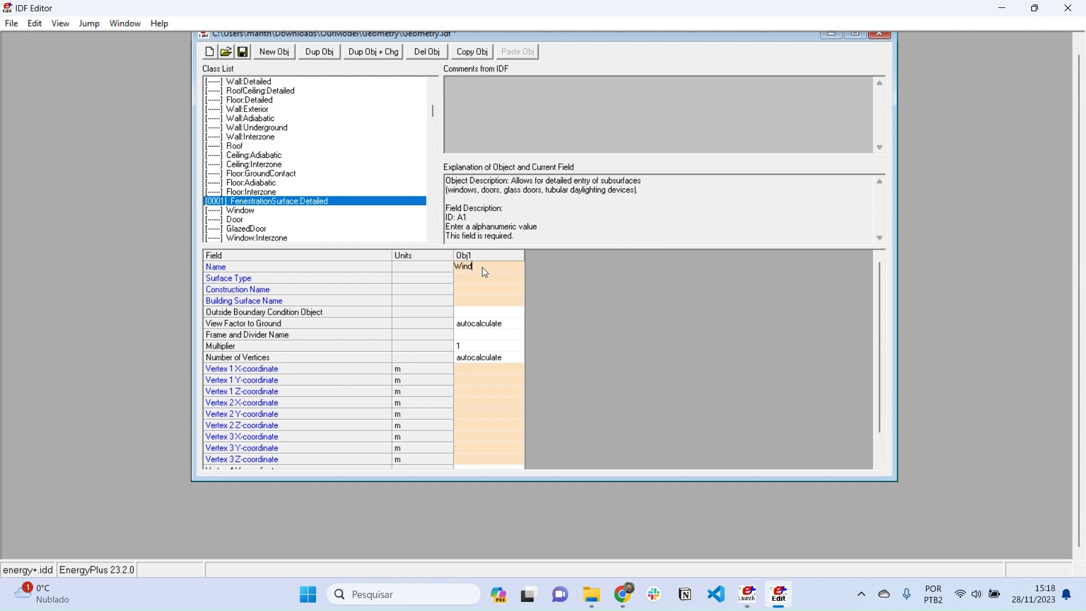
pyautogui.write('WindowLivingRoom')
pyautogui.press('Return')
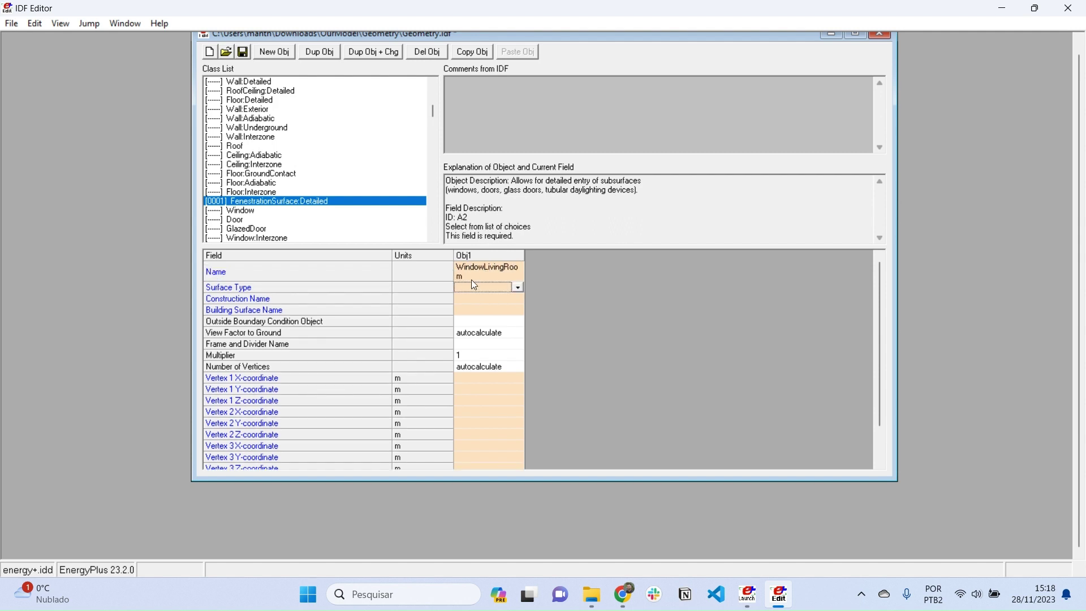
pyautogui.click(523, 288)
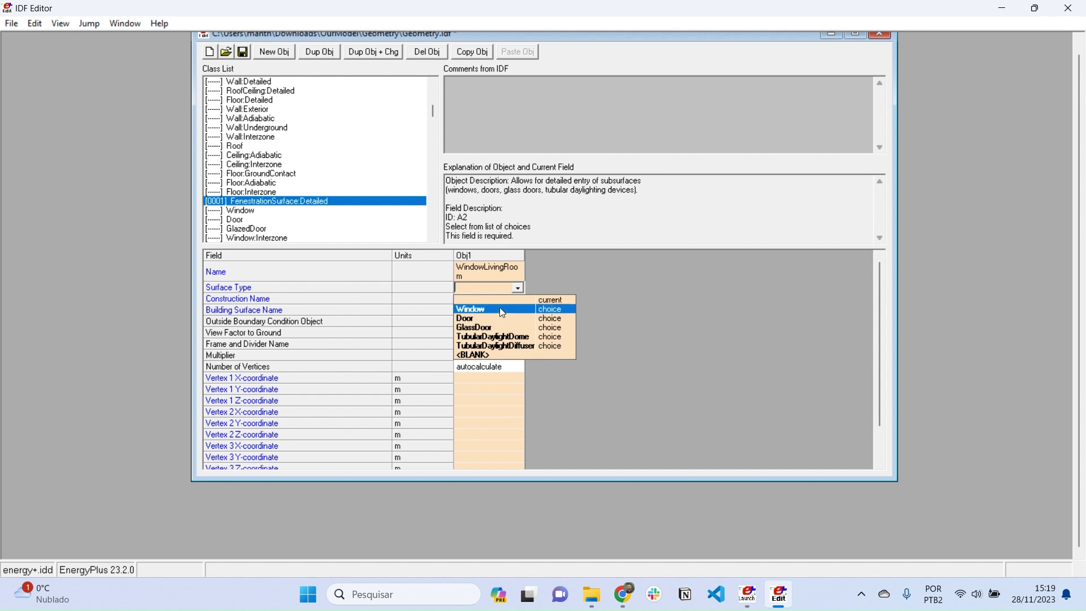
# Set Surface Type to Window and Building Surface Name to WallNorthLivingRoom.
pyautogui.click(500, 307)
pyautogui.click(498, 299)
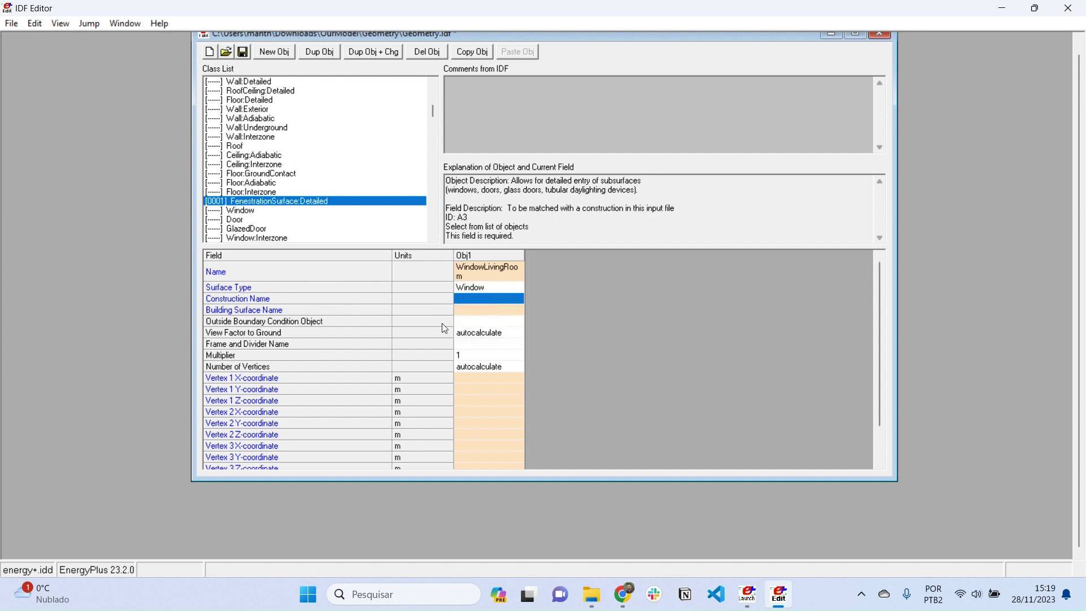
pyautogui.click(512, 310)
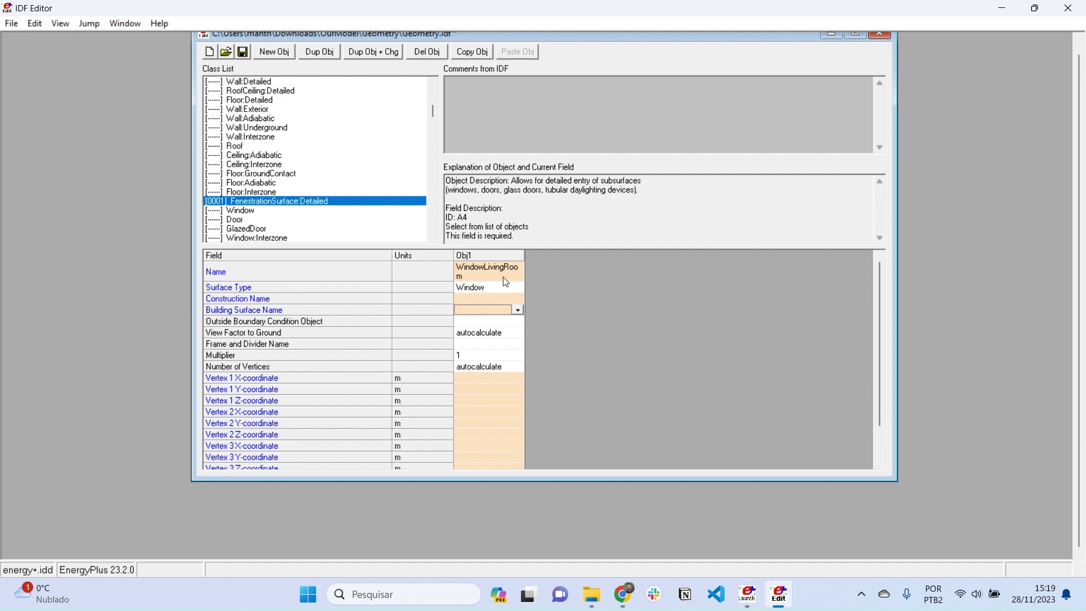
pyautogui.click(518, 311)
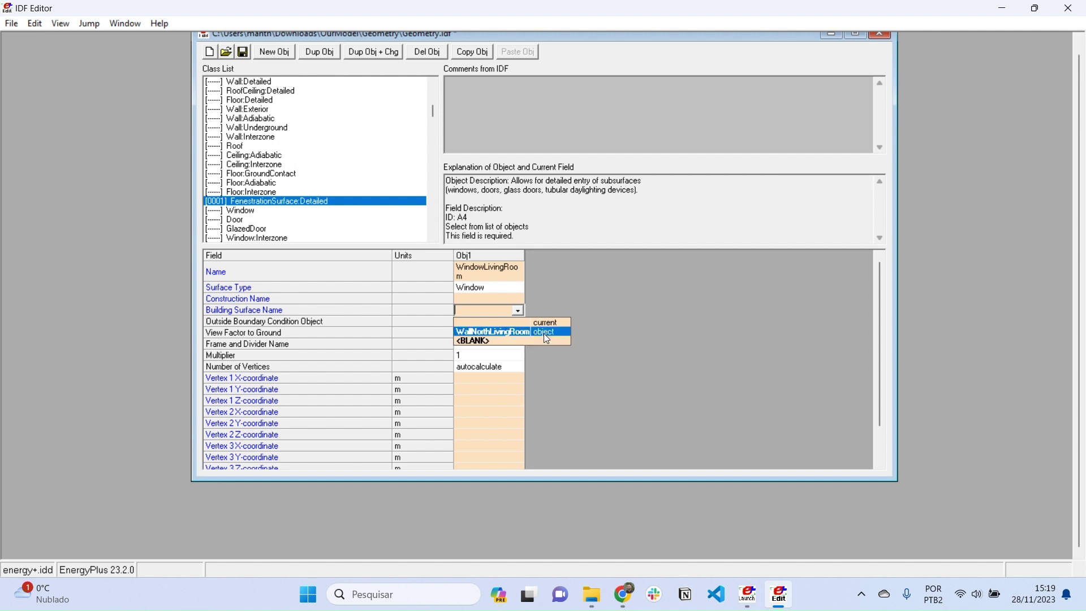
pyautogui.click(514, 331)
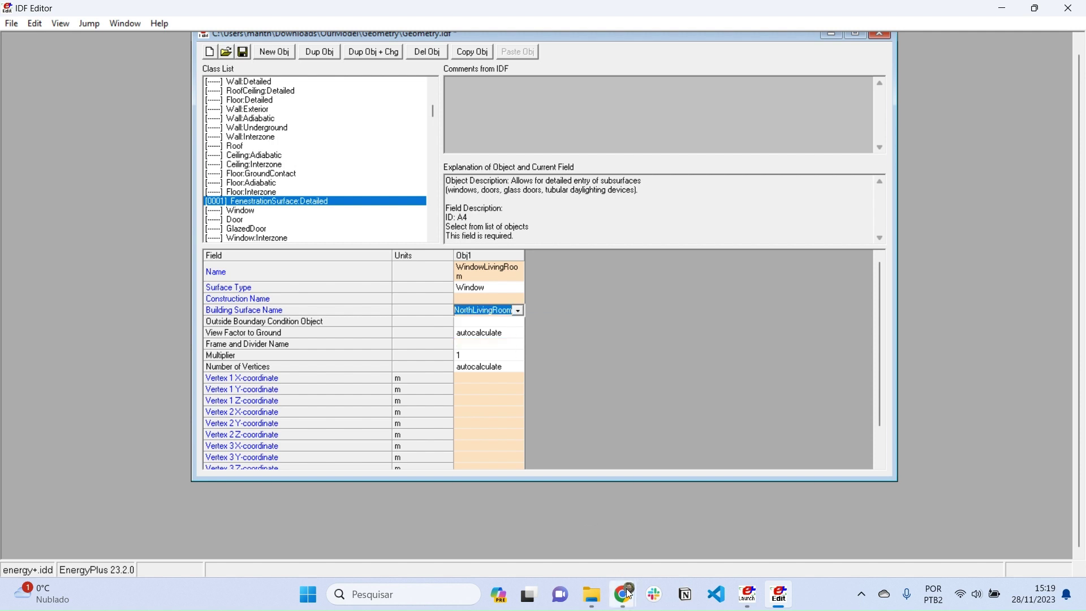
# Verify the host wall against the slide's north wall label and move to Vertex 1 X.
pyautogui.moveTo(623, 594)
pyautogui.click(639, 512)
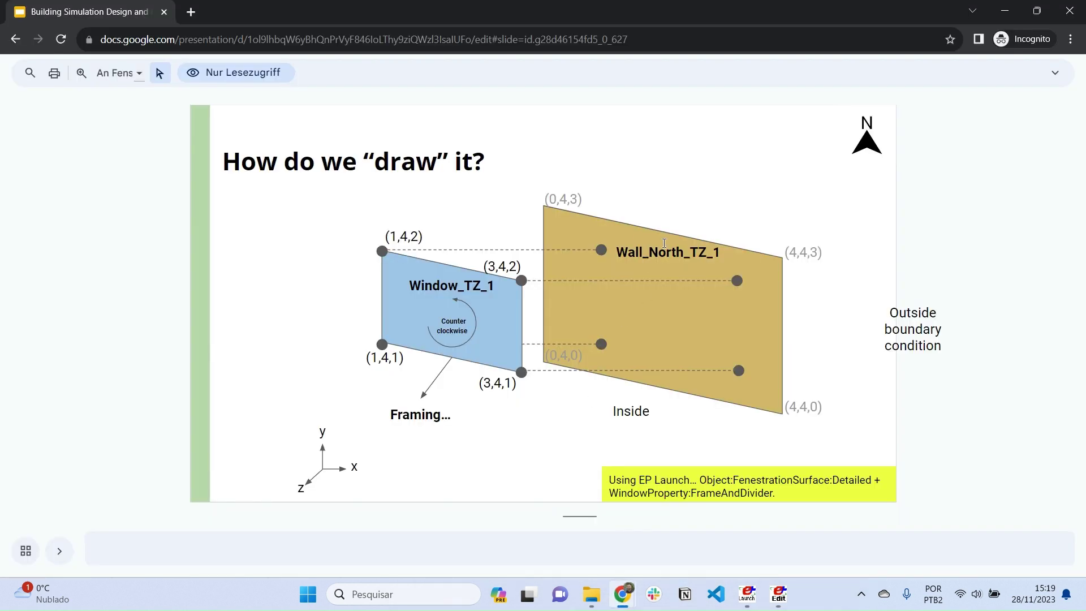
pyautogui.moveTo(624, 252); pyautogui.dragTo(718, 252)
pyautogui.click(779, 594)
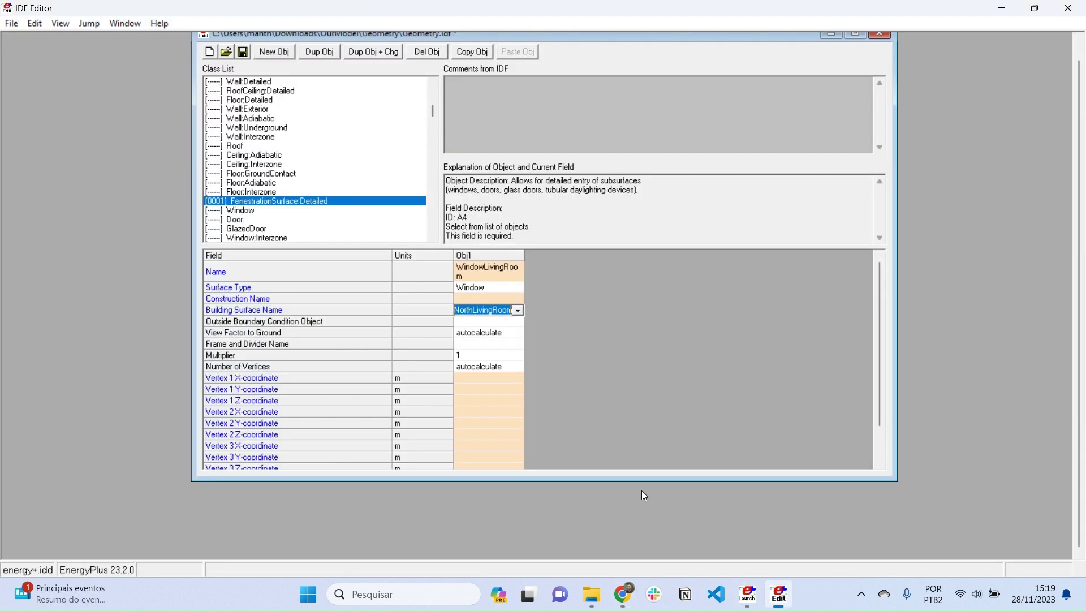
pyautogui.click(502, 321)
pyautogui.click(506, 321)
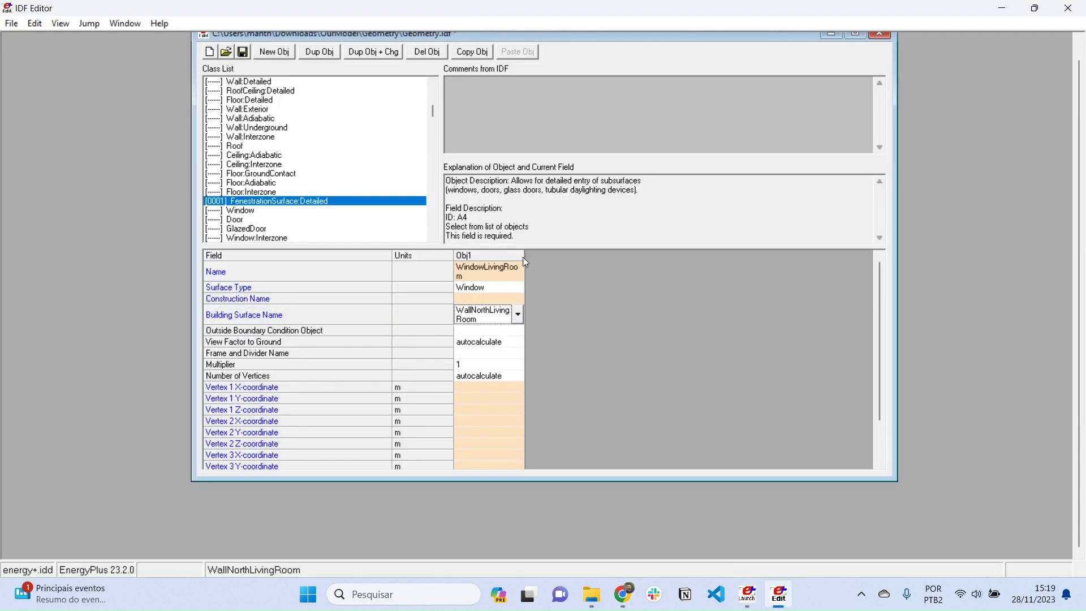
pyautogui.scroll(-4, 473, 320)
pyautogui.click(468, 323)
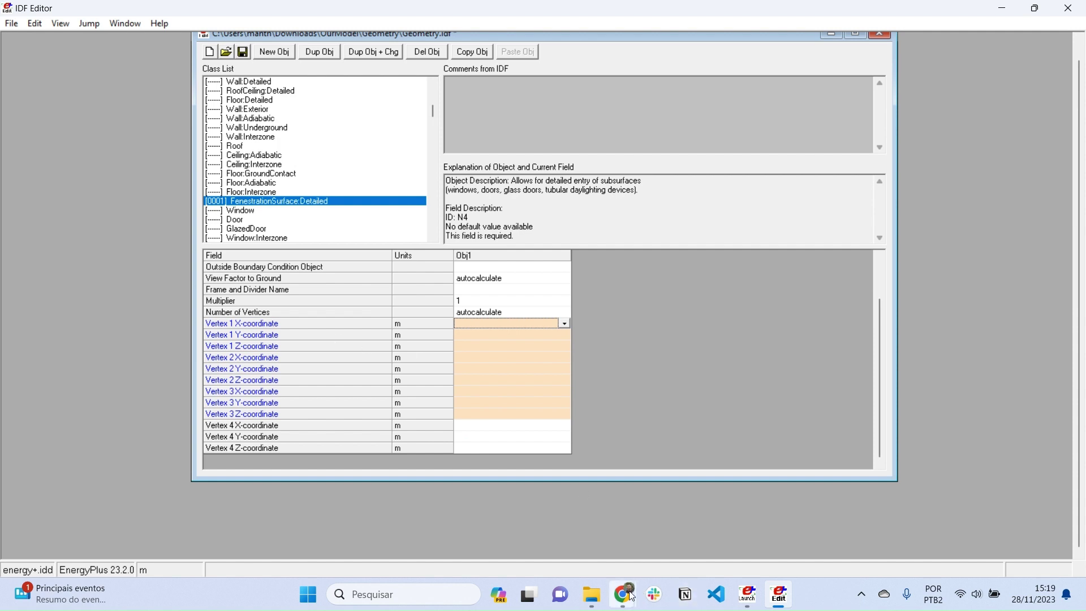
# Read the window corners off the slide and enter vertex 1 as (1,4,2).
pyautogui.moveTo(622, 594)
pyautogui.click(602, 533)
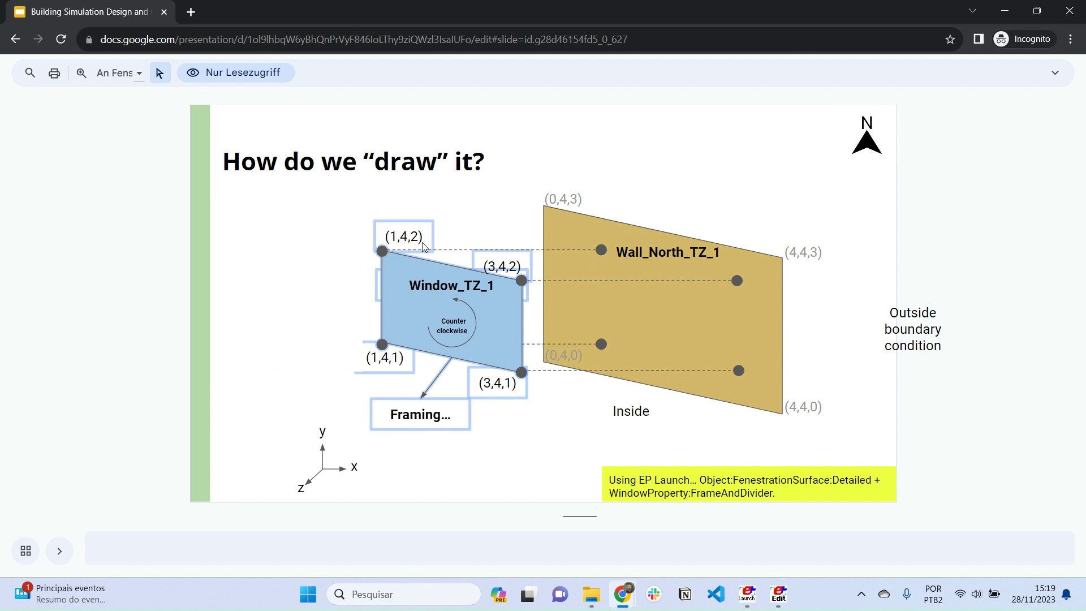
pyautogui.click(778, 592)
pyautogui.write('1')
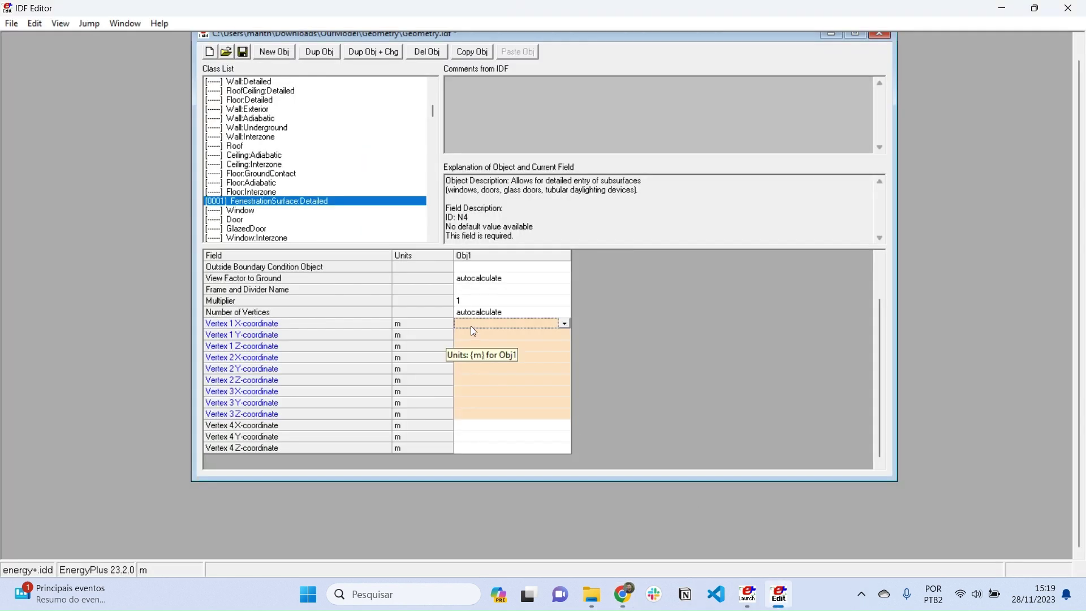
pyautogui.press('Return')
pyautogui.write('4')
pyautogui.press('Return')
pyautogui.write('2')
pyautogui.press('Return')
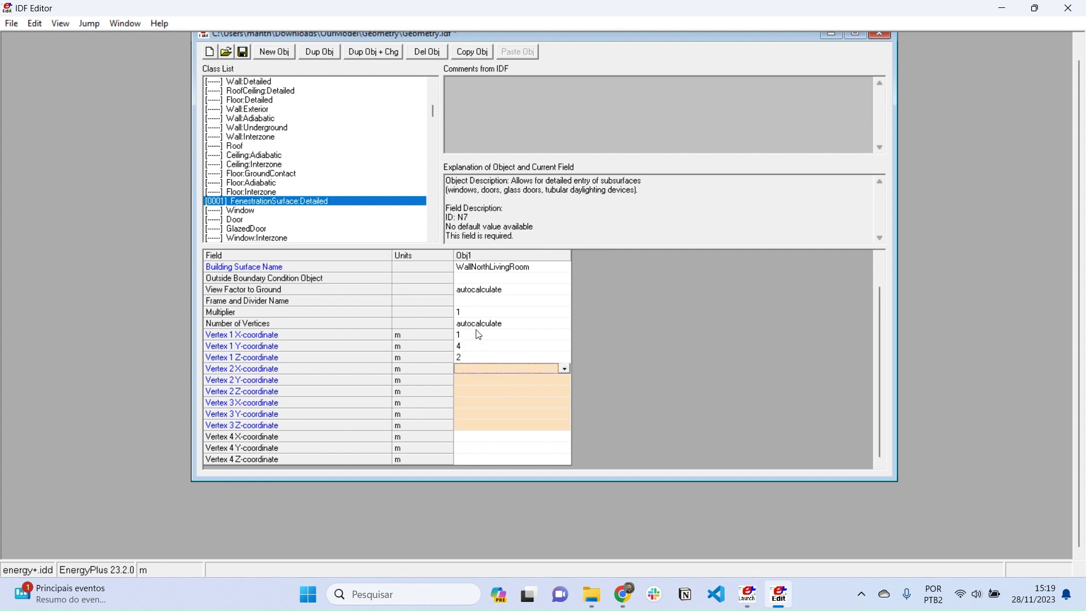
# Enter WindowLivingRoom vertex 2 as (1,4,1).
pyautogui.click(781, 599)
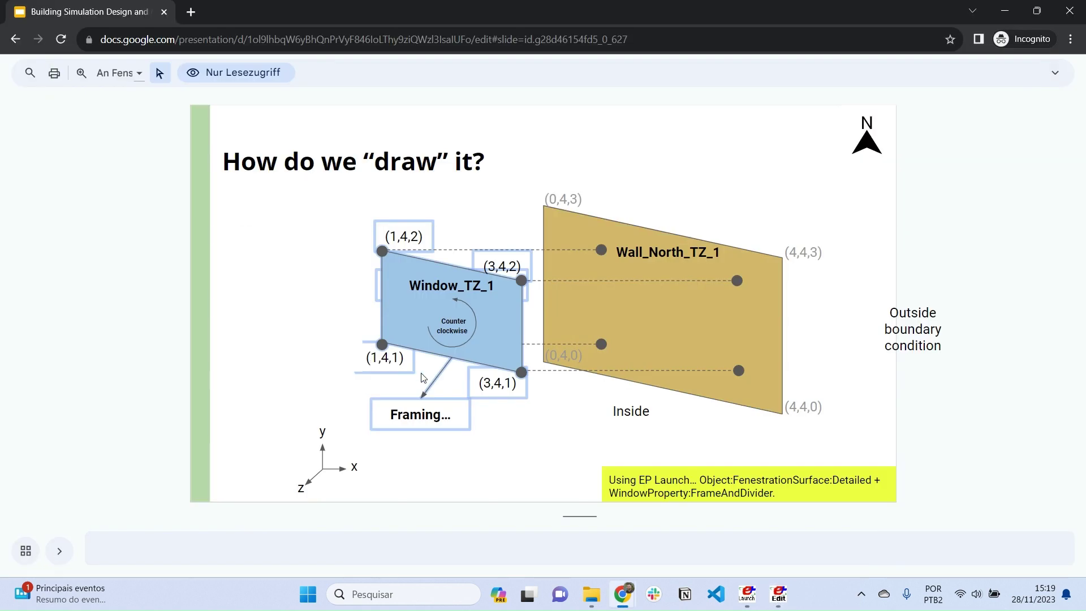
pyautogui.click(779, 595)
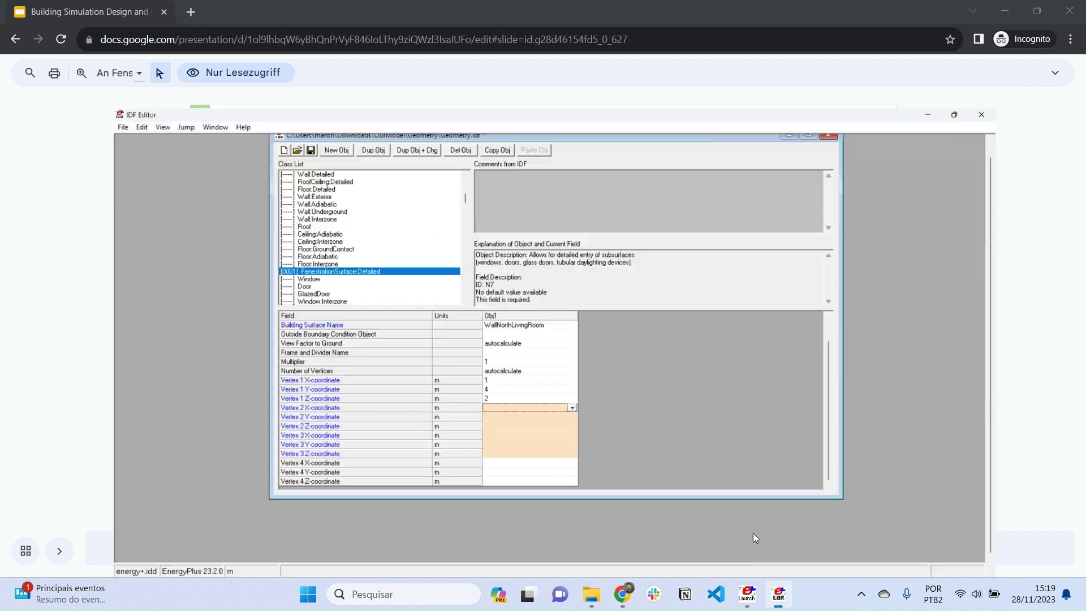
pyautogui.write('1')
pyautogui.press('Return')
pyautogui.write('4')
pyautogui.press('Return')
pyautogui.write('1')
pyautogui.press('Return')
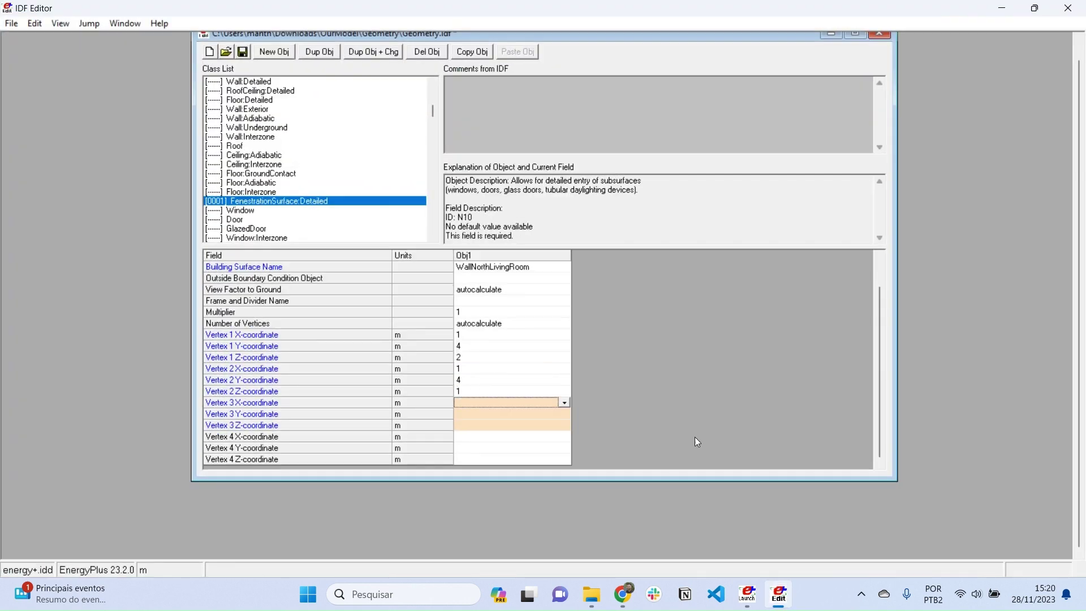
# Enter WindowLivingRoom vertex 3 as (3,4,1).
pyautogui.click(785, 607)
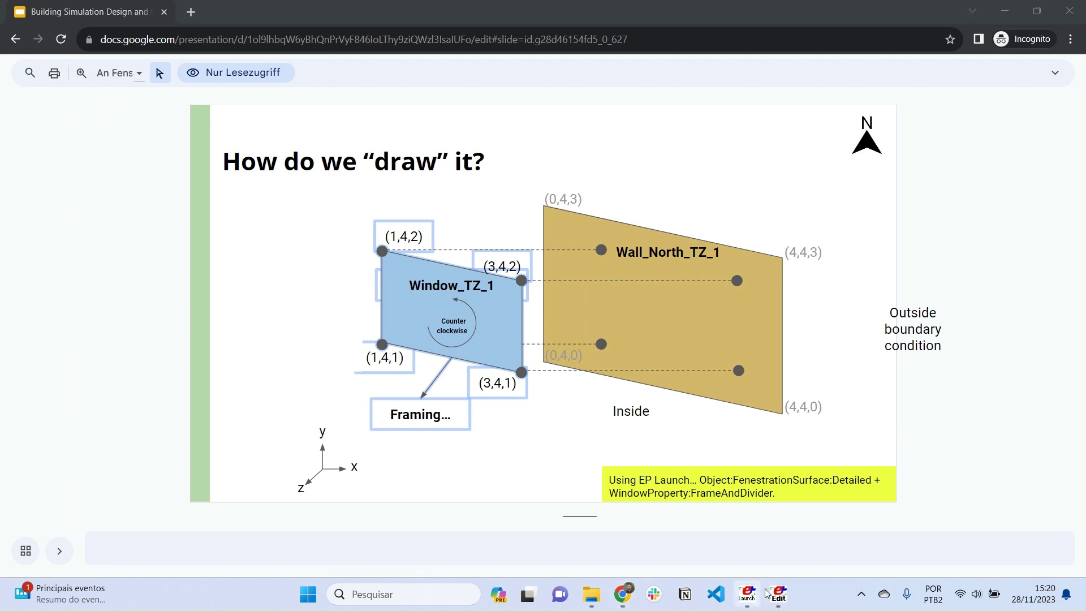
pyautogui.click(748, 537)
pyautogui.write('3')
pyautogui.press('Return')
pyautogui.write('4')
pyautogui.press('Return')
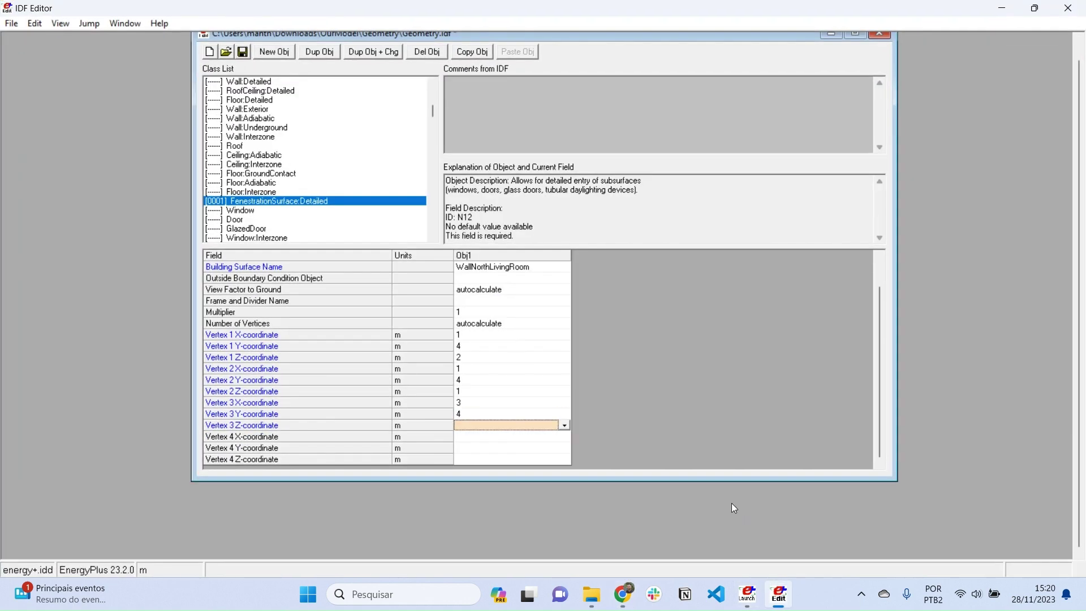
pyautogui.write('1')
pyautogui.press('Return')
# Enter vertex 4 as (3,4,2) and save Geometry.idf.
pyautogui.click(791, 599)
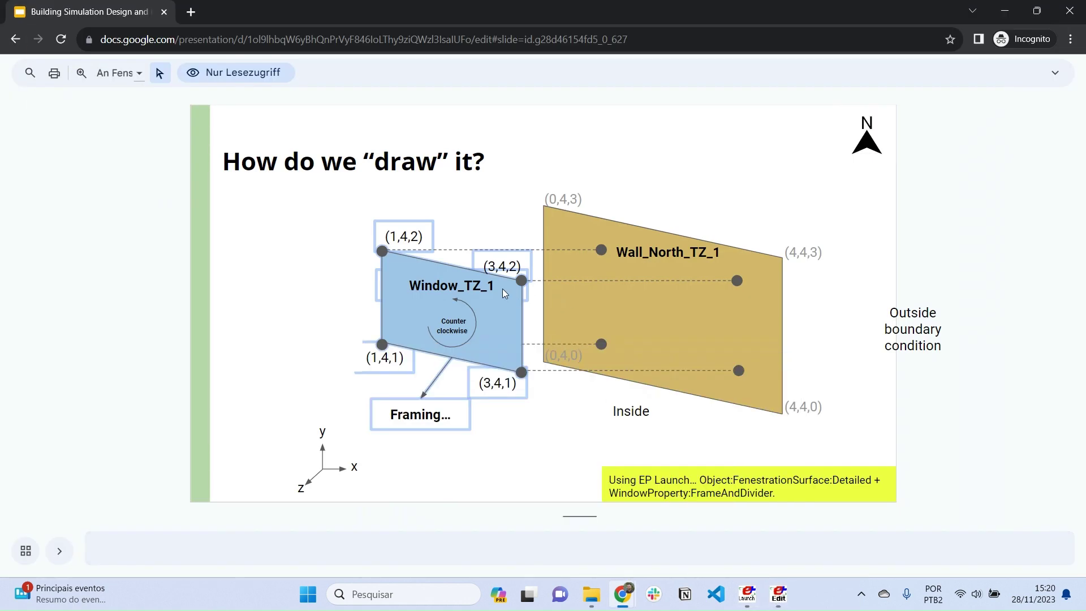
pyautogui.click(791, 594)
pyautogui.write('3')
pyautogui.press('Return')
pyautogui.write('4')
pyautogui.press('Return')
pyautogui.write('2')
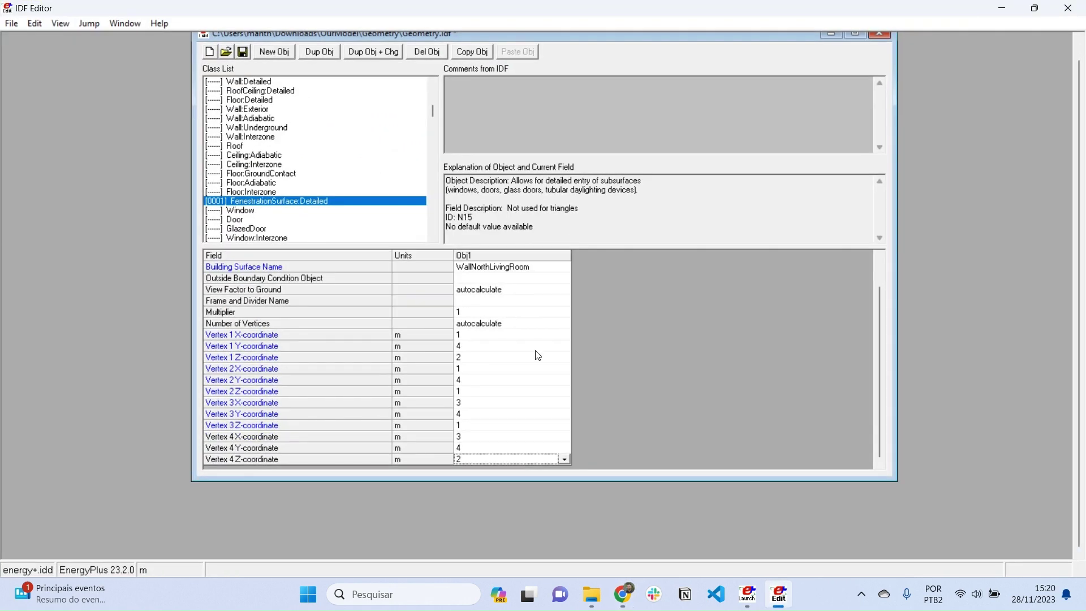
pyautogui.press('Return')
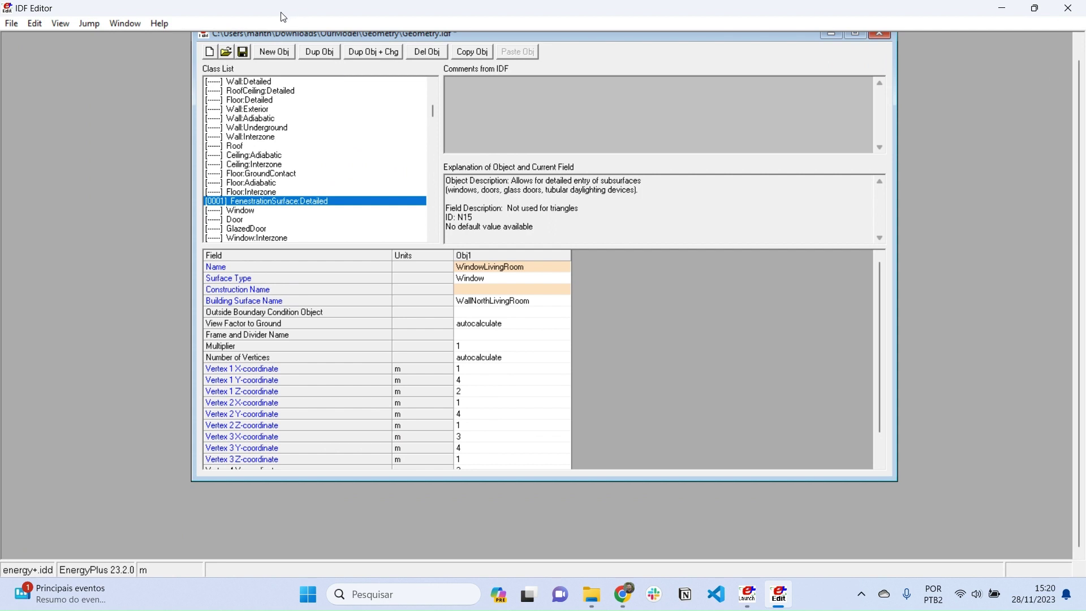
pyautogui.click(249, 52)
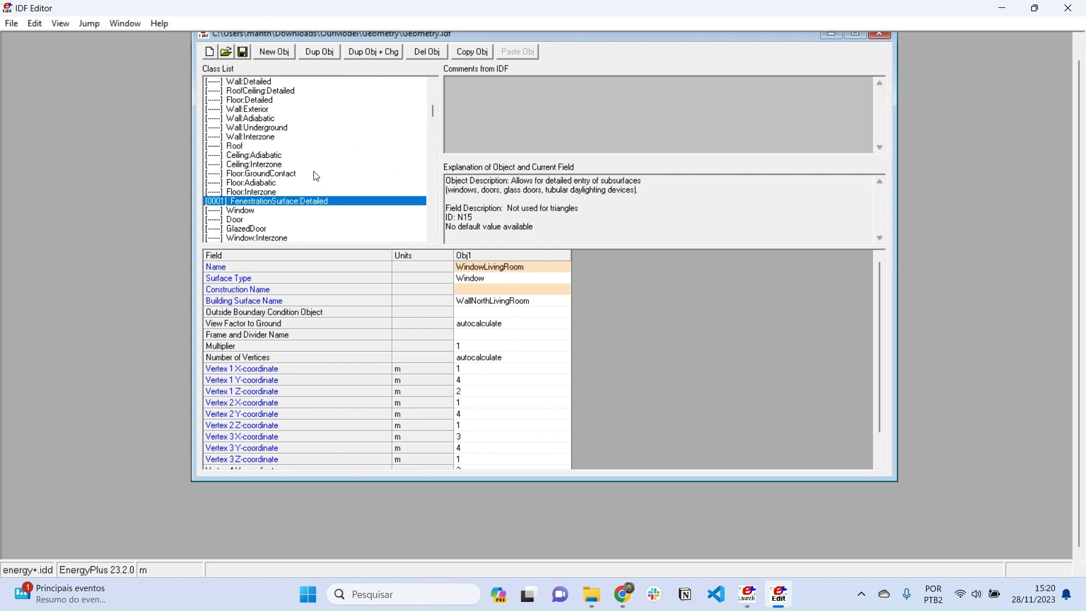